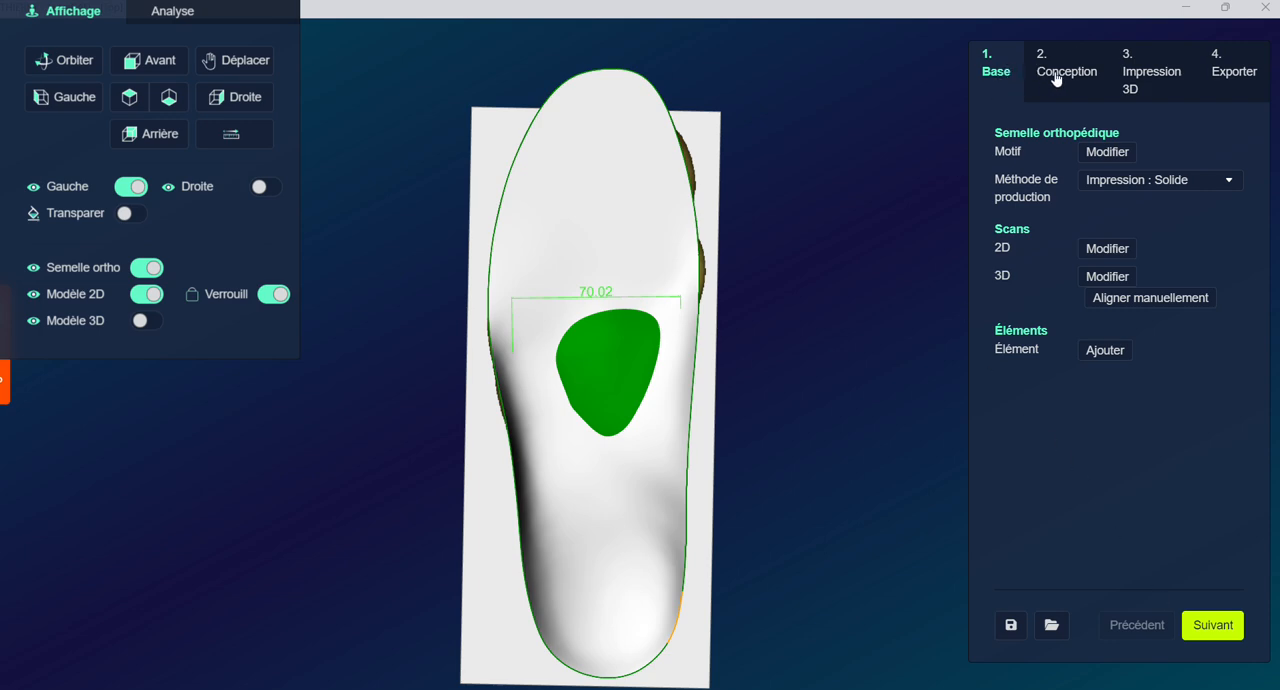
# Advance to the Conception stage, isolate the 3D foot model for viewing, and restore the orthotic and 2D model display
pyautogui.click(1213, 627)
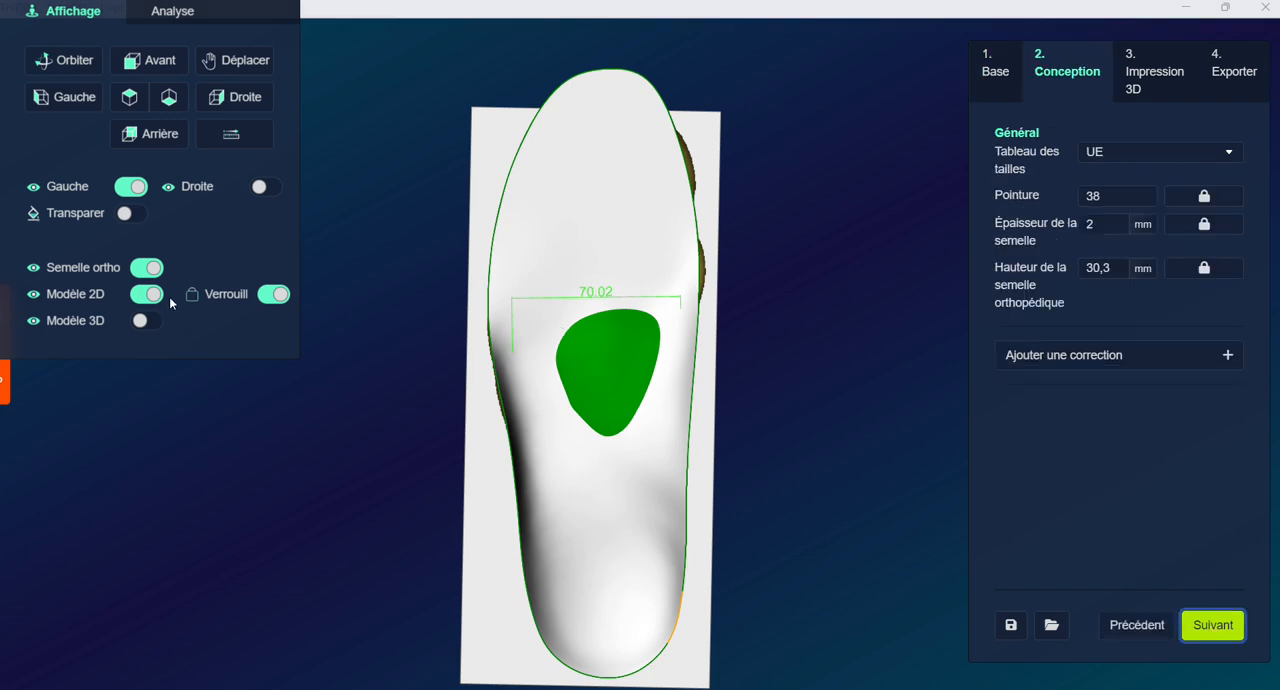
pyautogui.click(146, 322)
pyautogui.click(150, 270)
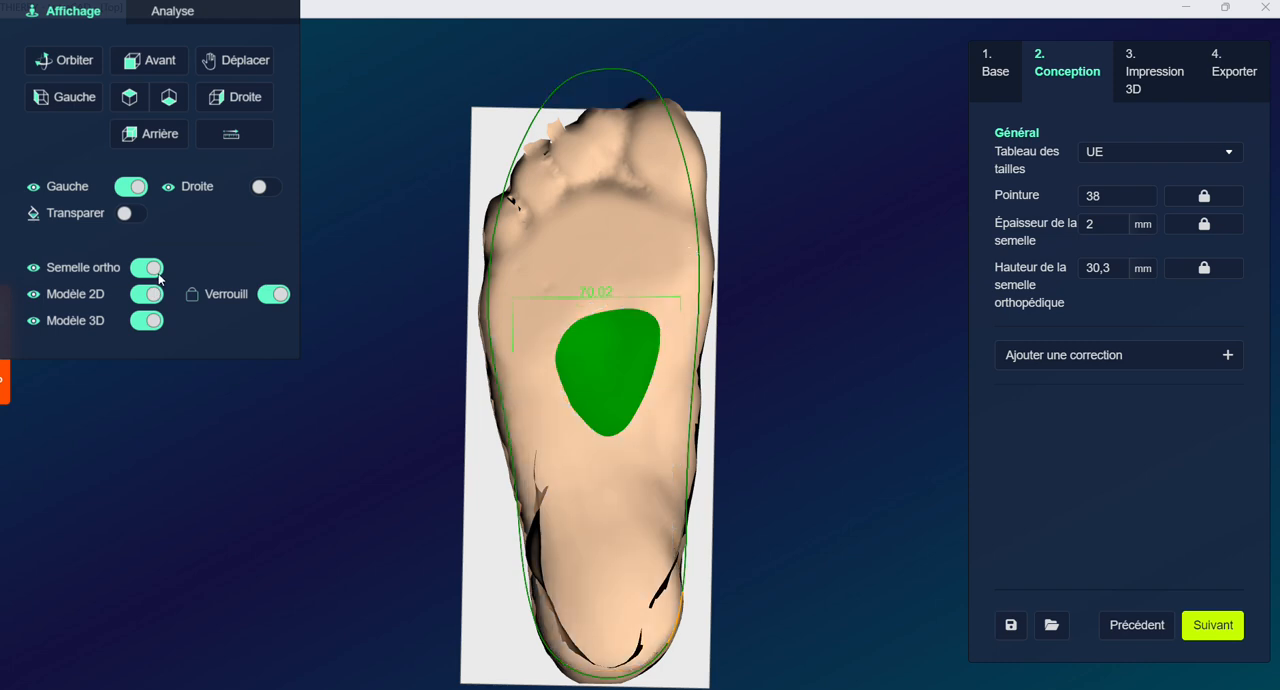
pyautogui.click(152, 296)
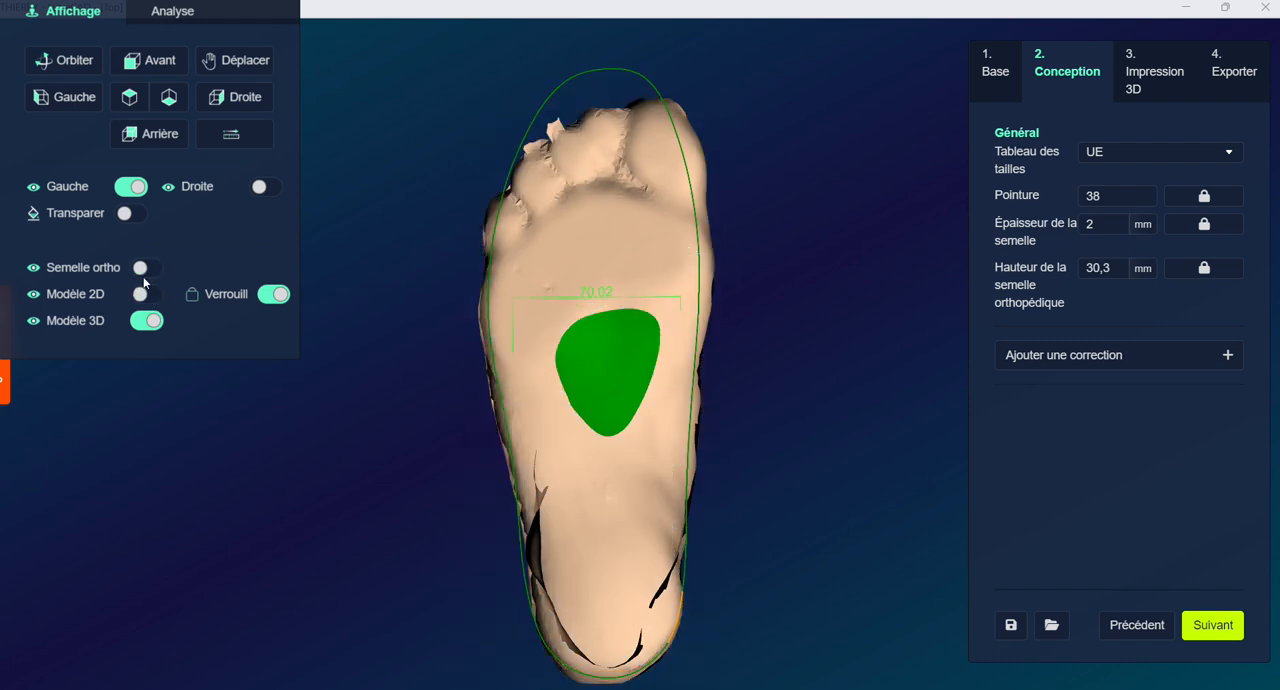
pyautogui.click(138, 268)
pyautogui.click(145, 295)
pyautogui.click(146, 321)
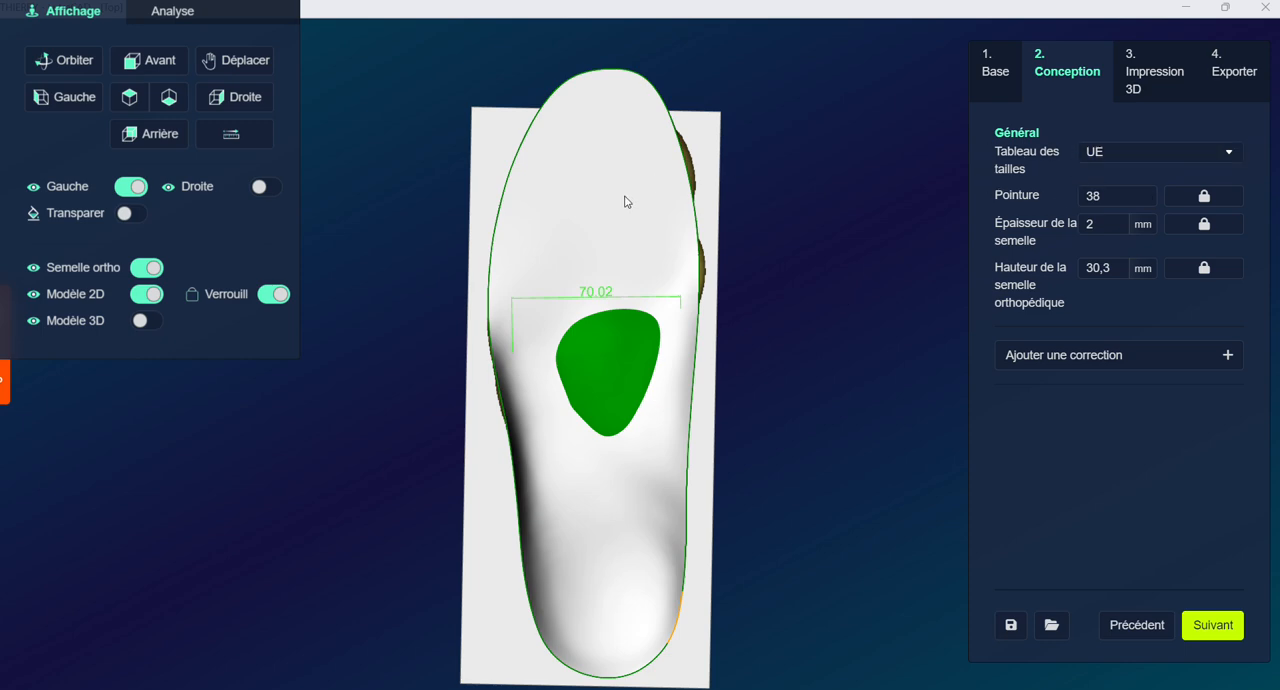
# Switch the size table to Millimètre and set the shoe size (Pointure) to 256
pyautogui.click(1098, 156)
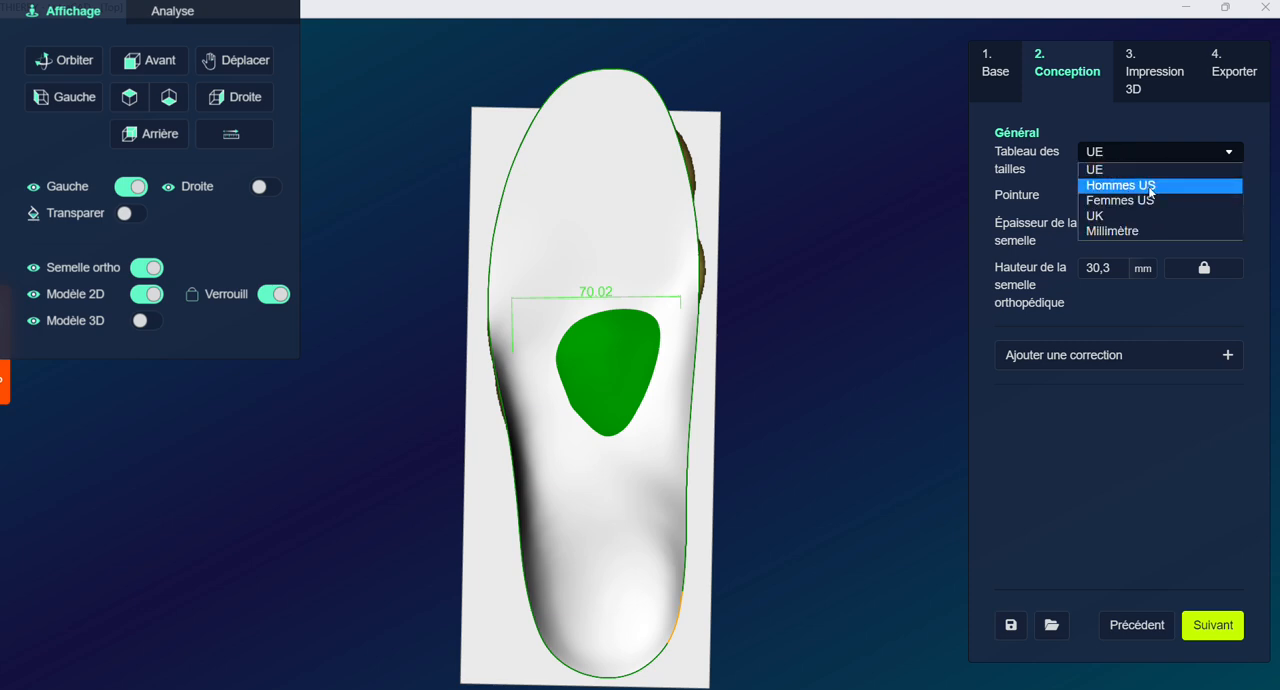
pyautogui.click(1104, 232)
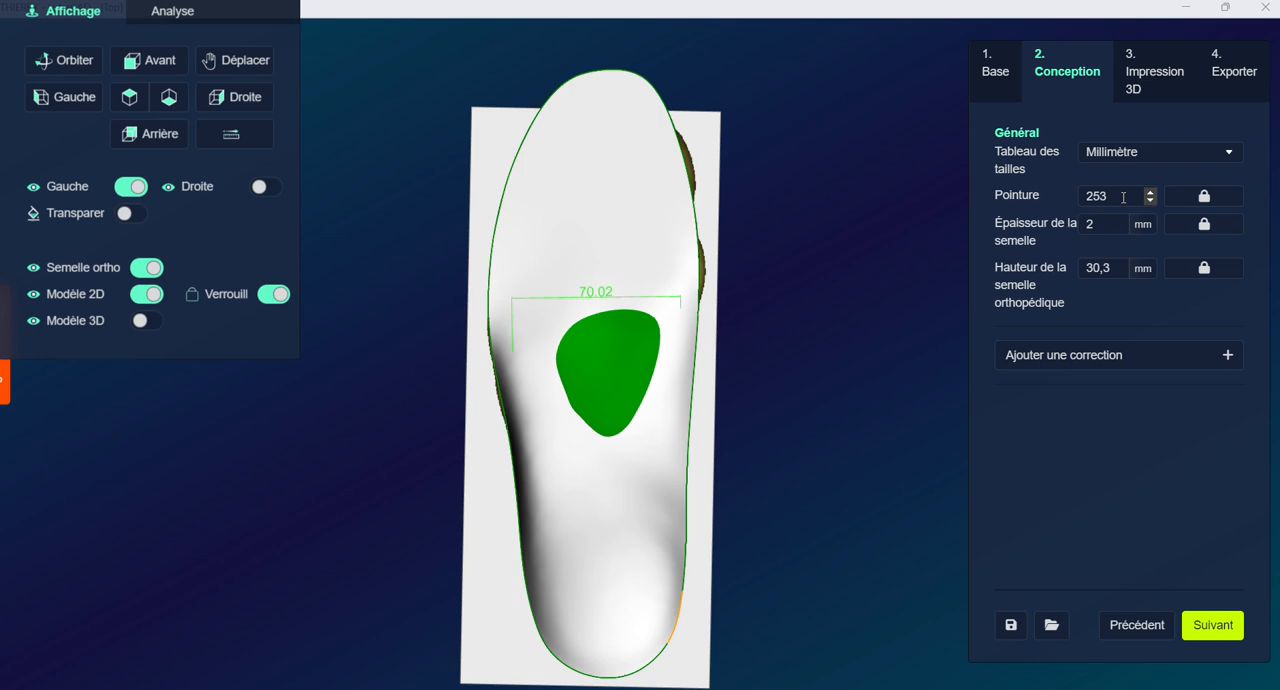
pyautogui.moveTo(1123, 197); pyautogui.dragTo(1067, 202)
pyautogui.write('256')
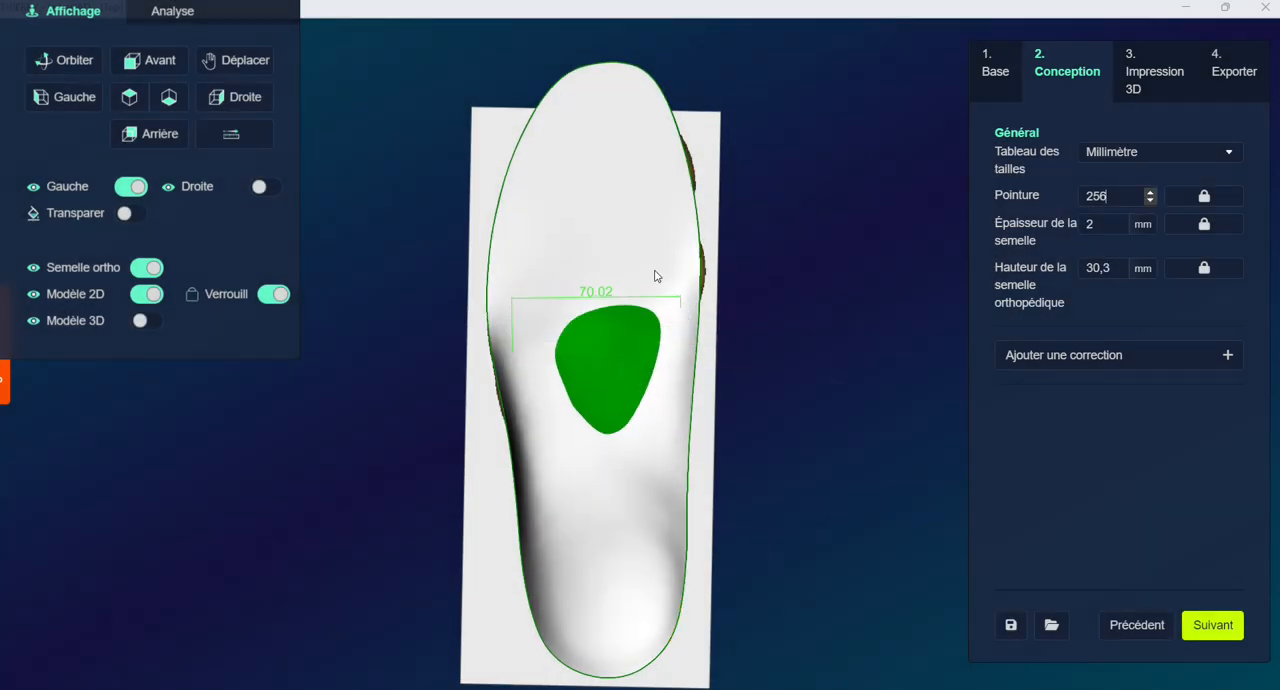
# Set the sole thickness (Épaisseur de la semelle) to 1.2 mm while viewing the insole from the right side
pyautogui.click(237, 105)
pyautogui.scroll(5, 807, 422)
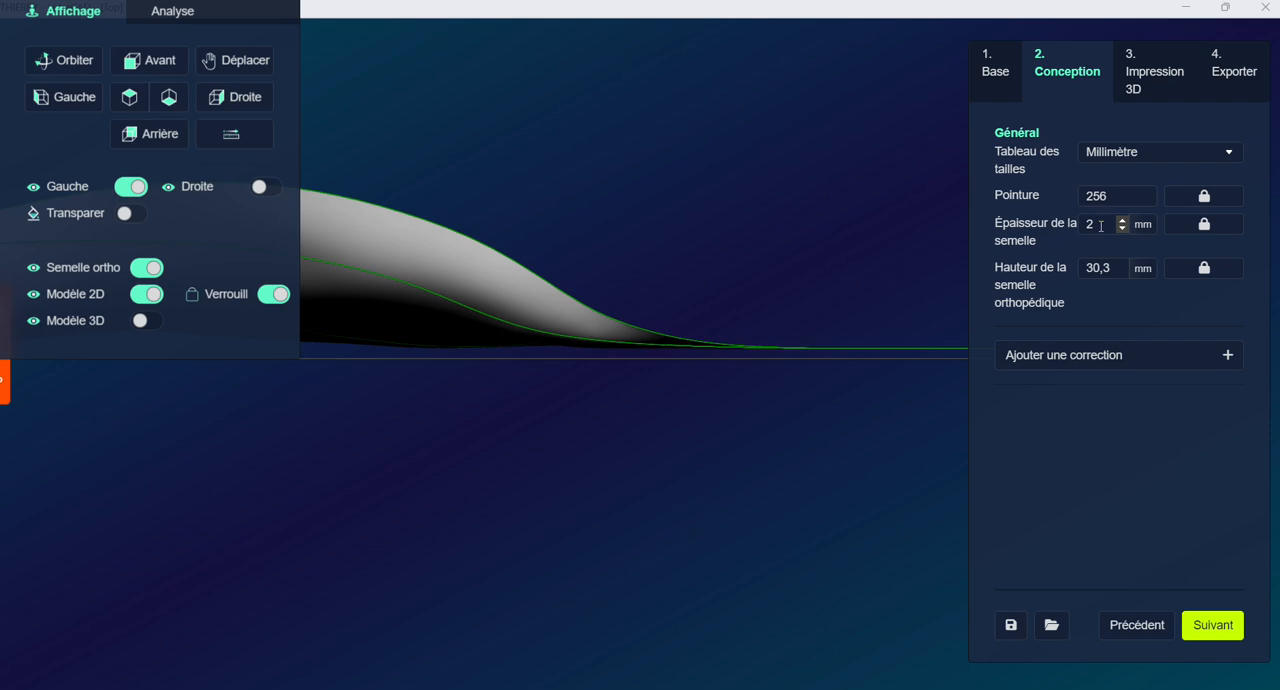
pyautogui.press('BackSpace')
pyautogui.write('1.2')
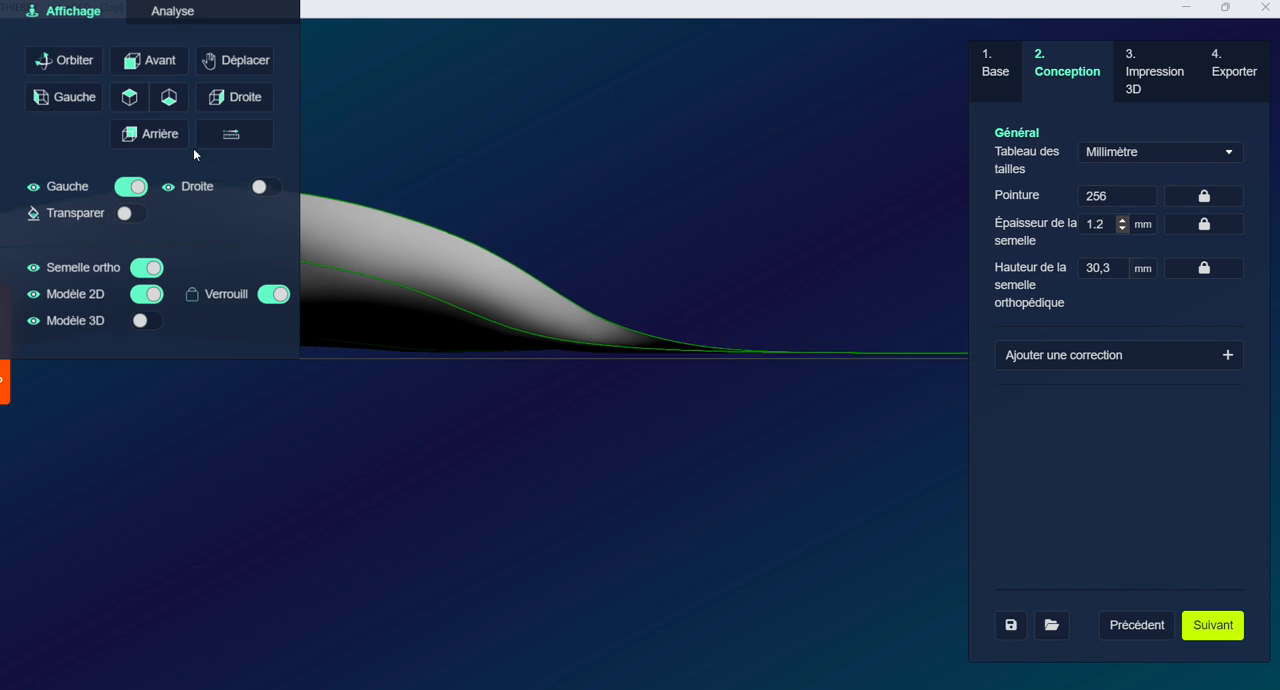
# Show the 3D foot model over the insole in the right side view and set the orthotic height to 23 mm
pyautogui.click(128, 98)
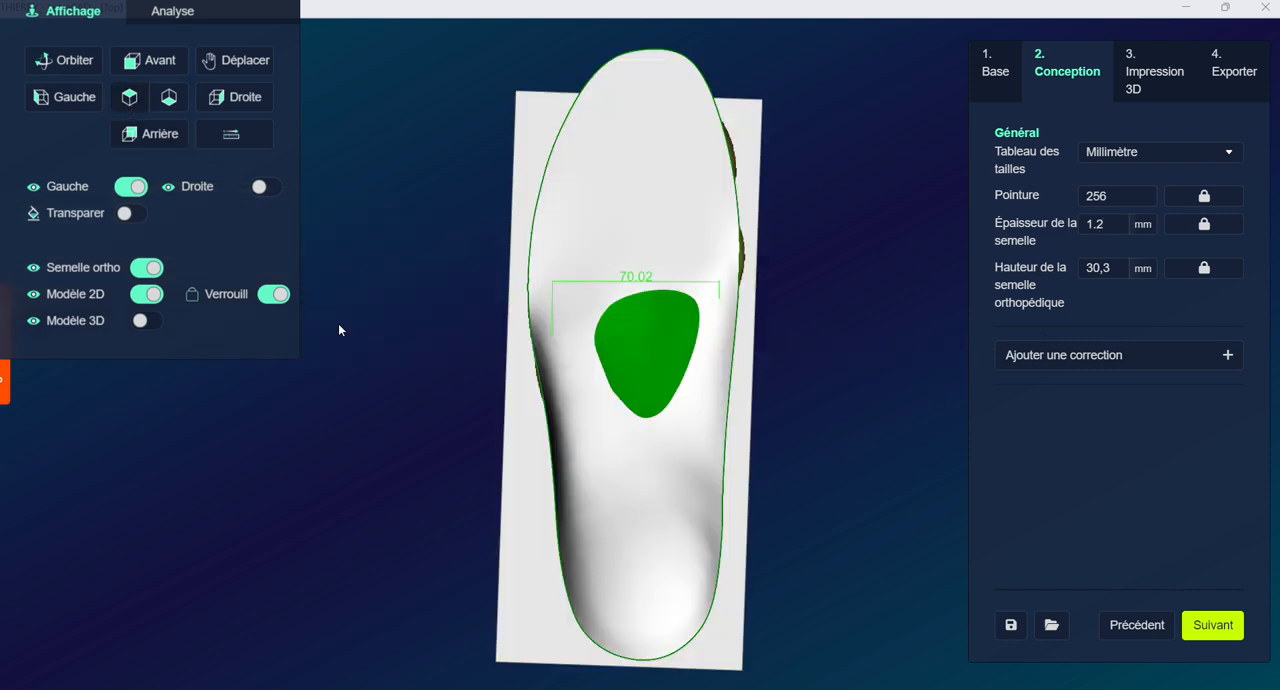
pyautogui.click(250, 100)
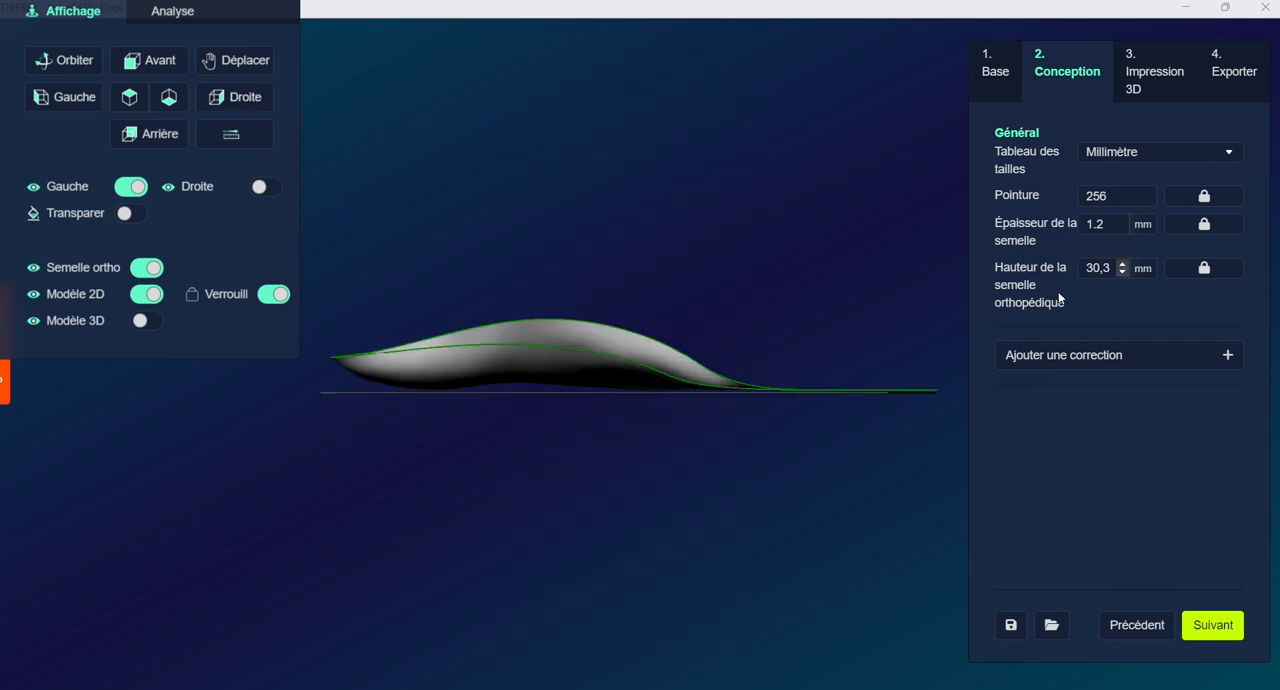
pyautogui.click(142, 321)
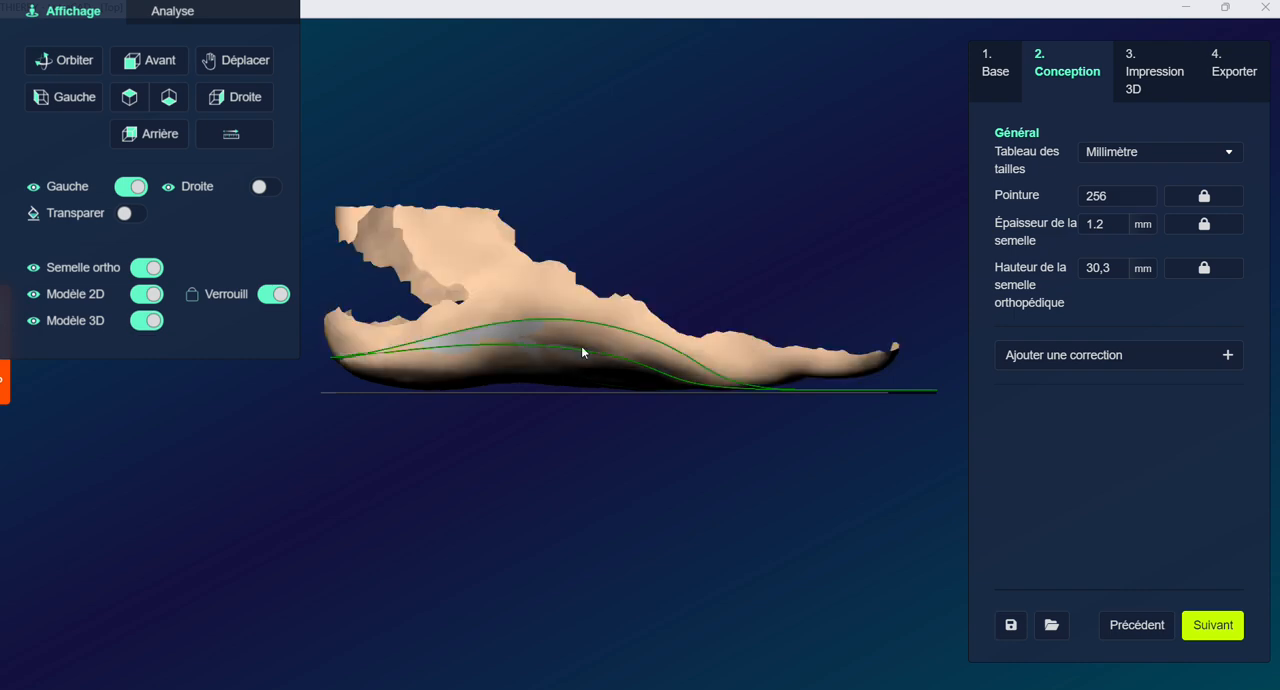
pyautogui.scroll(2, 645, 350)
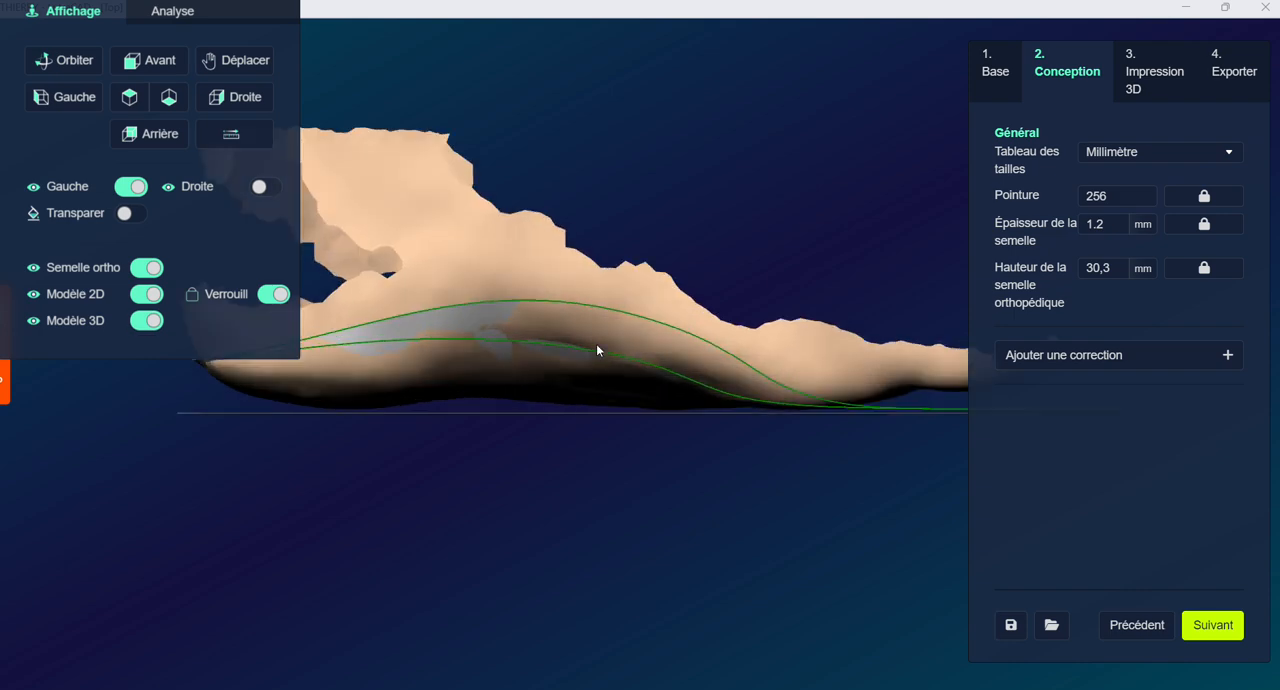
pyautogui.scroll(-2, 551, 304)
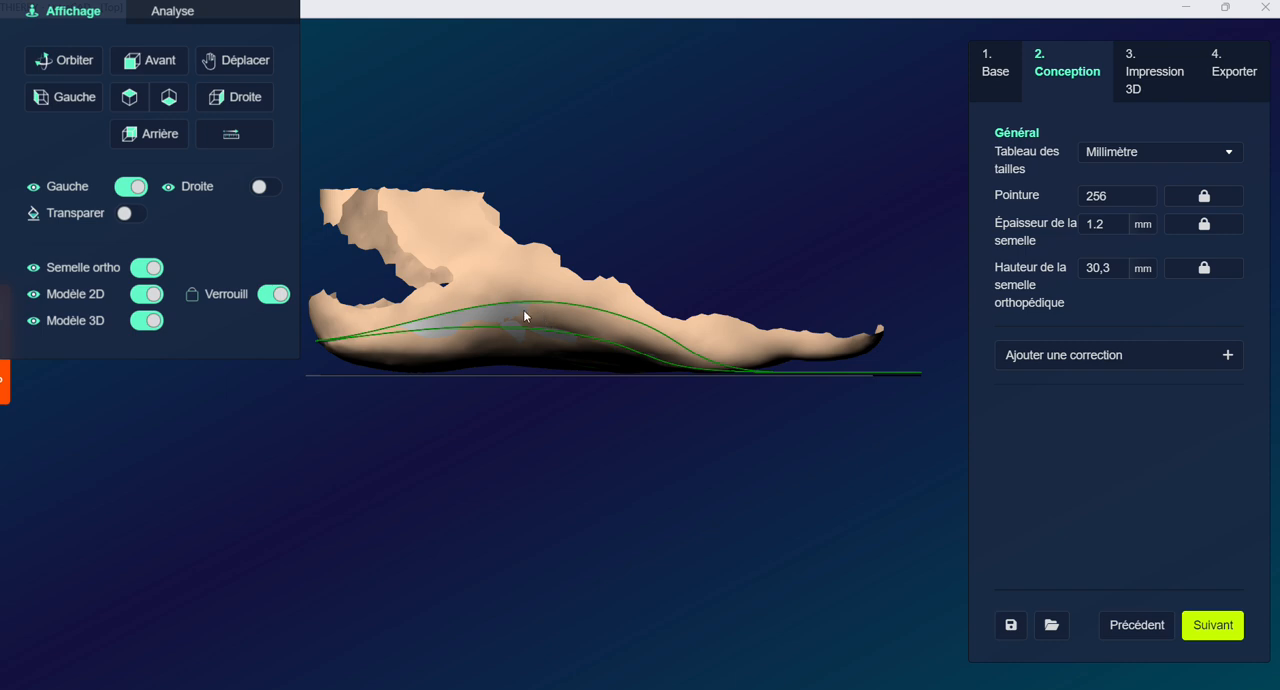
pyautogui.moveTo(1112, 268); pyautogui.dragTo(1055, 270)
pyautogui.write('23')
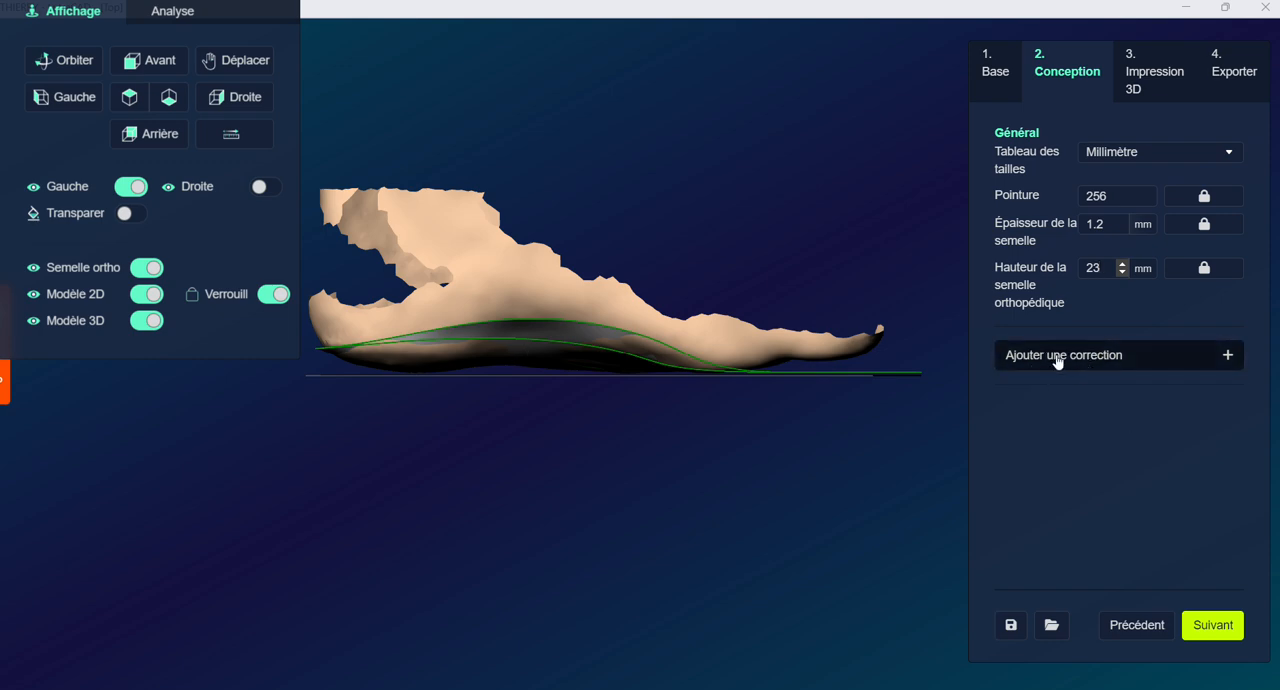
# Browse the available corrections and add the Milieu du pied correction Déplacer le sommet
pyautogui.click(1145, 358)
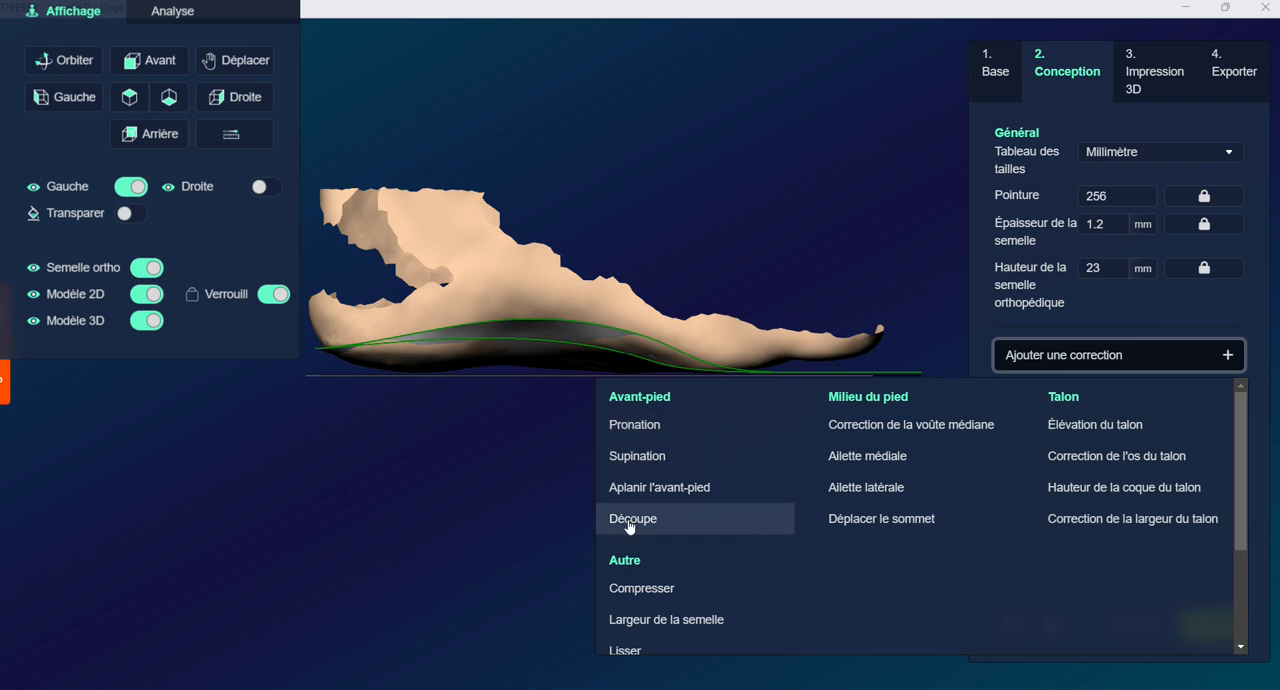
pyautogui.scroll(-5, 686, 583)
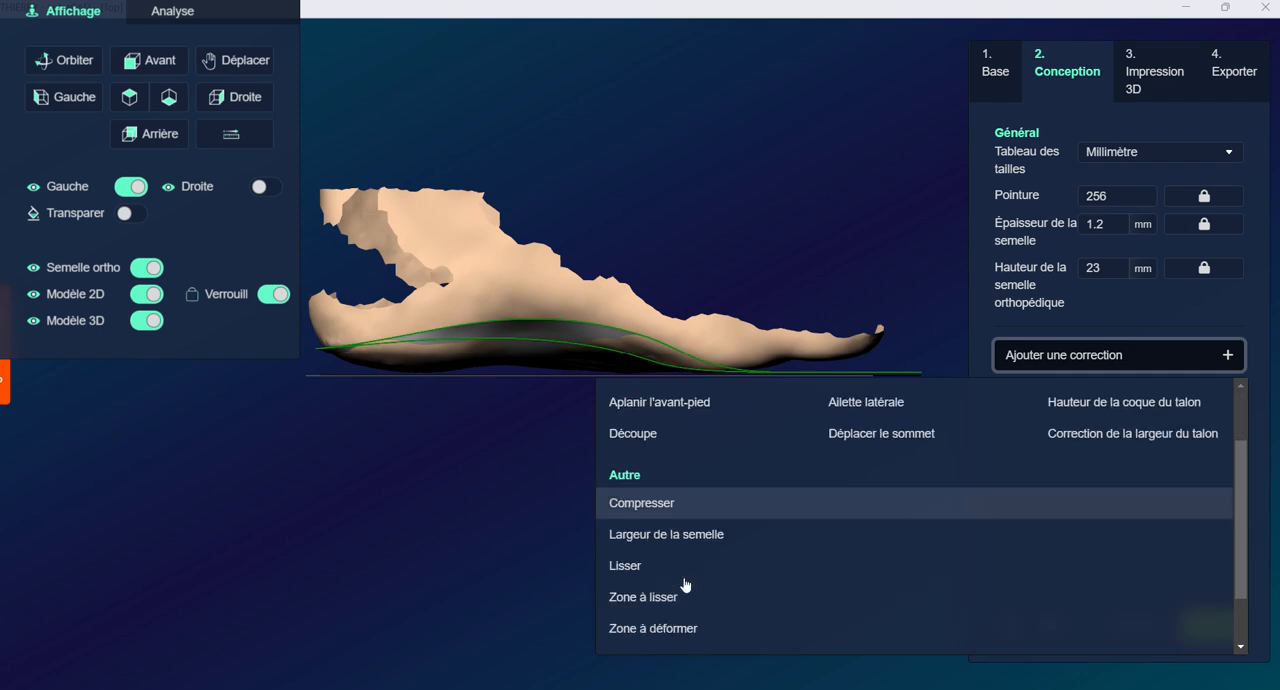
pyautogui.scroll(1, 700, 510)
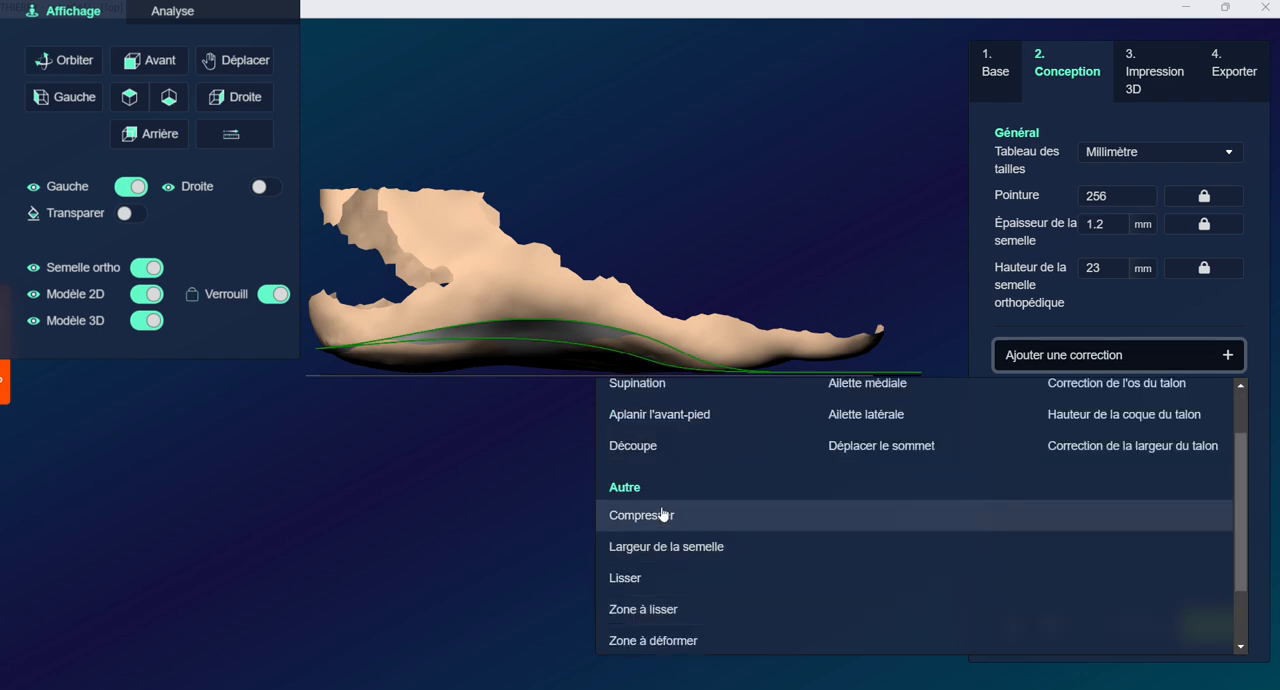
pyautogui.scroll(2, 667, 613)
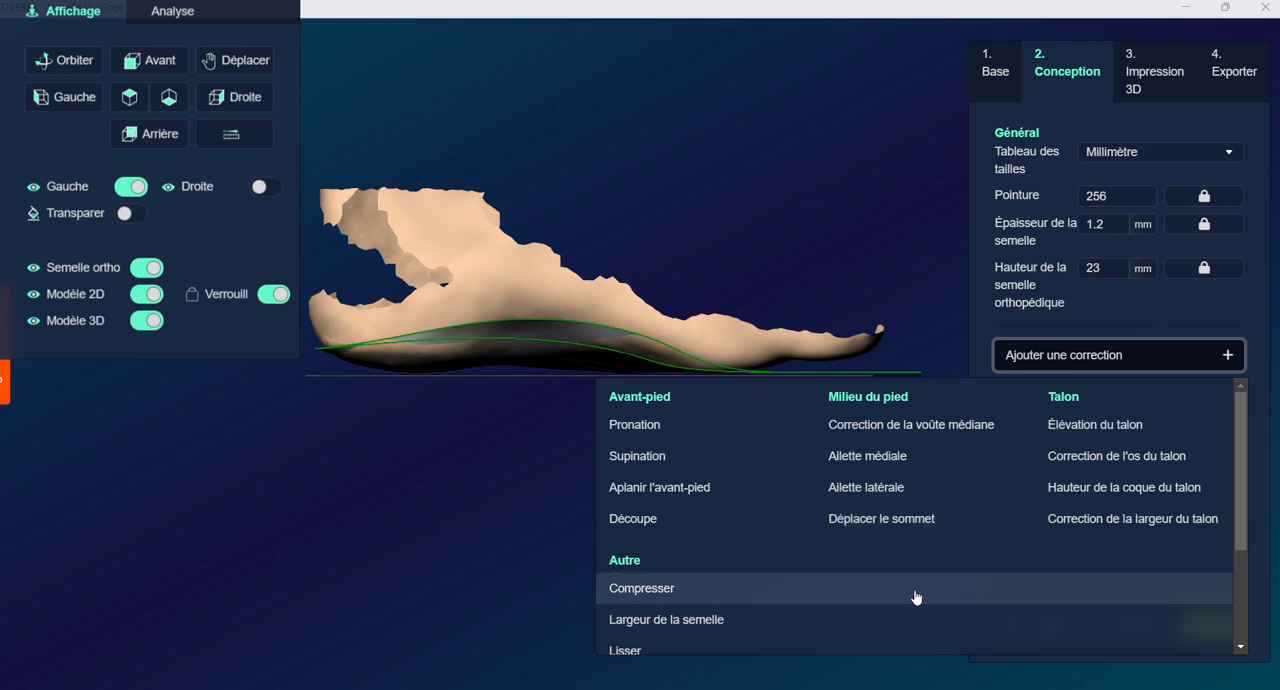
pyautogui.click(879, 520)
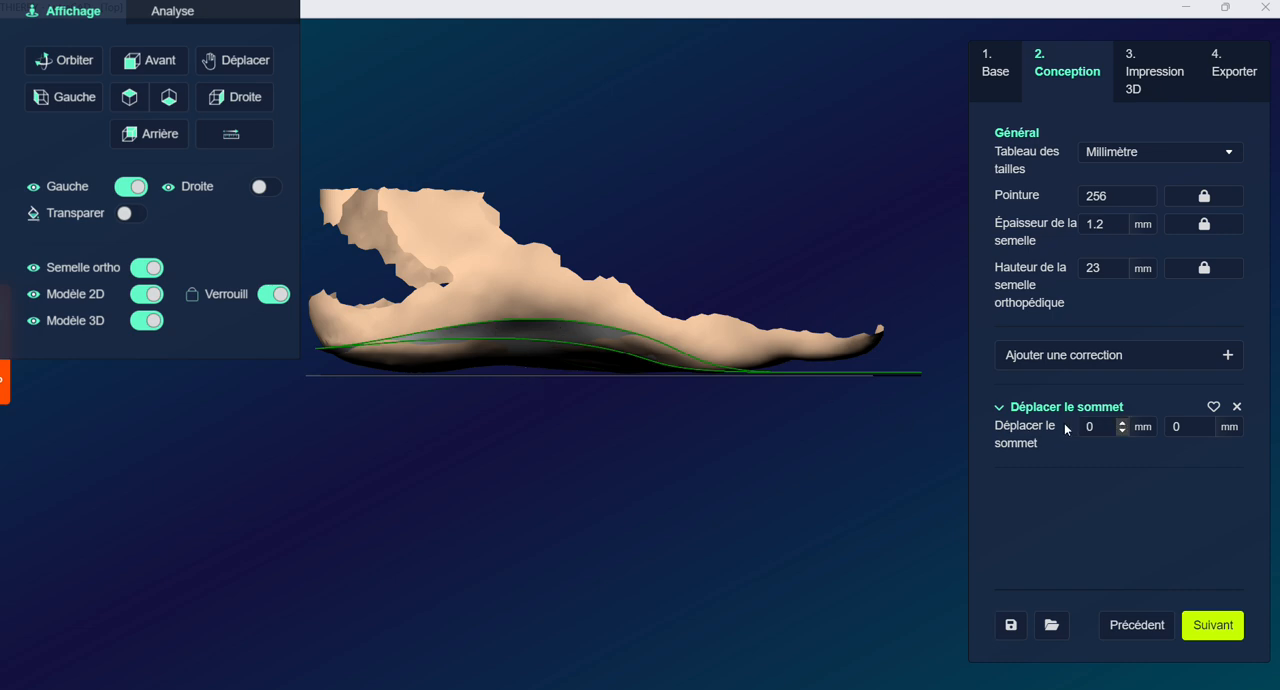
# Try a left-foot apex shift of -30 mm, and set it to -5 mm instead
pyautogui.click(1107, 426)
pyautogui.moveTo(1107, 426); pyautogui.dragTo(1060, 427)
pyautogui.write('-30')
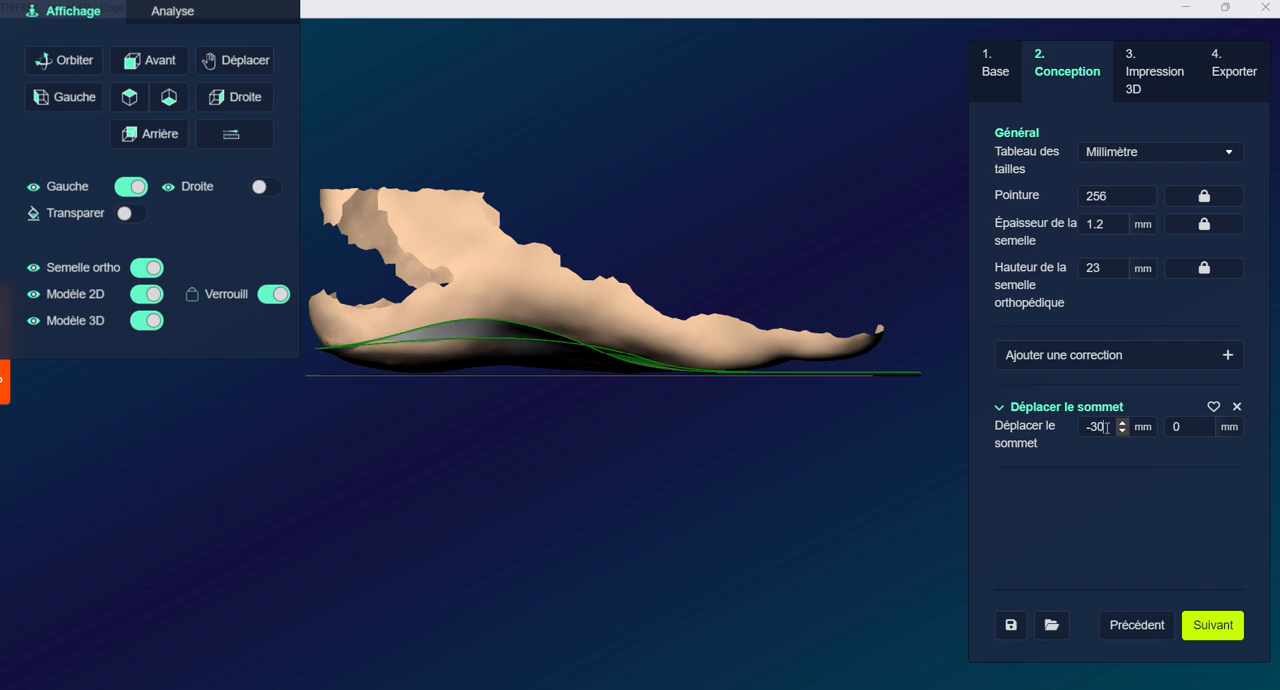
pyautogui.moveTo(1105, 427); pyautogui.dragTo(1058, 429)
pyautogui.write('-5')
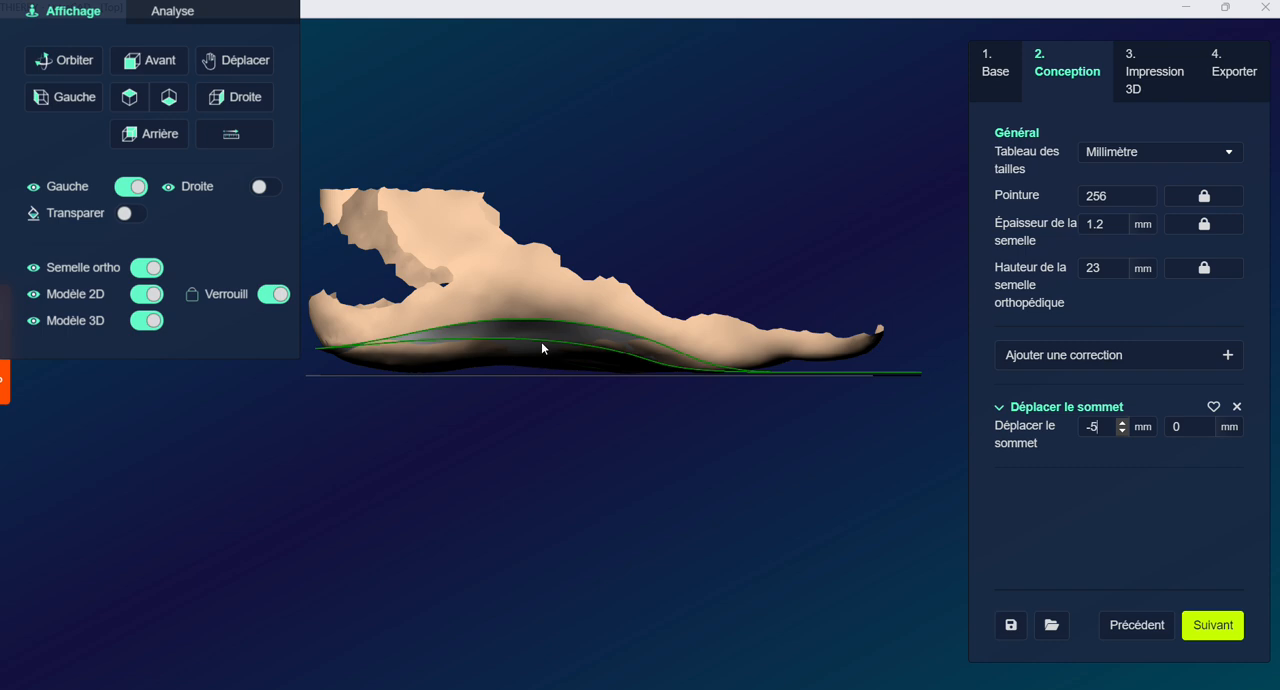
# Hide the 3D foot model and add a Hauteur de la coque du talon correction with the left value at 5 mm
pyautogui.click(1051, 358)
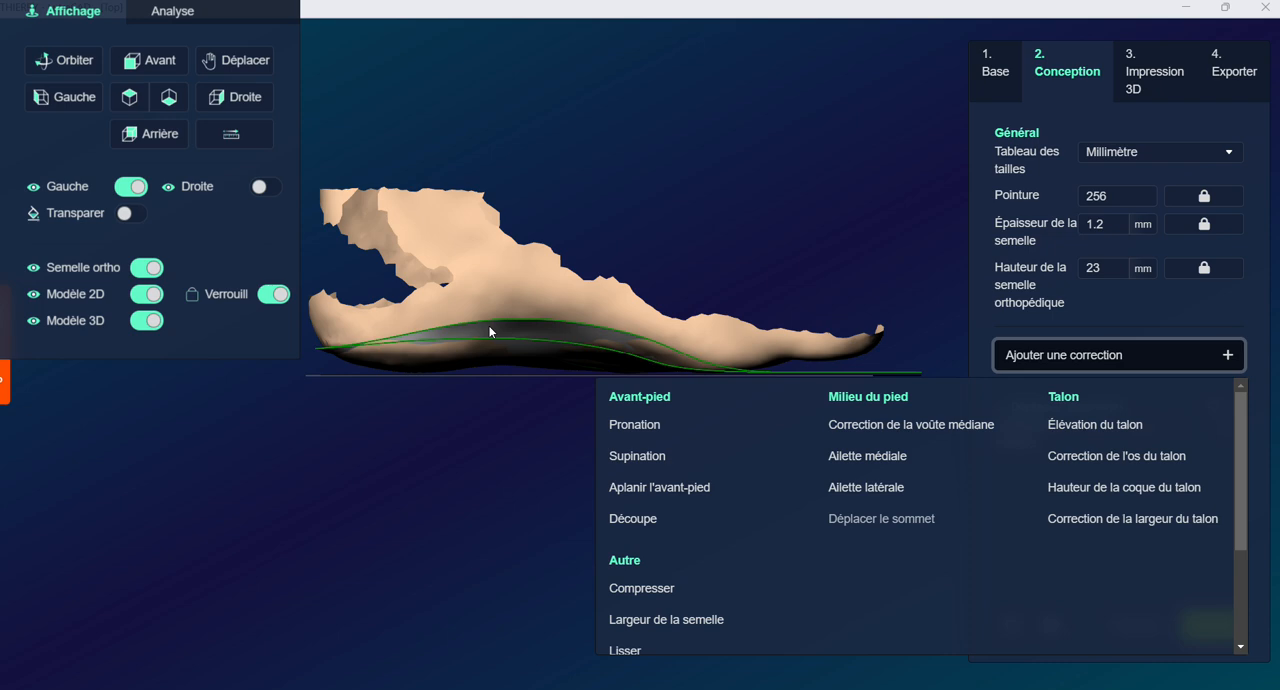
pyautogui.moveTo(519, 331); pyautogui.dragTo(657, 340, button='right')
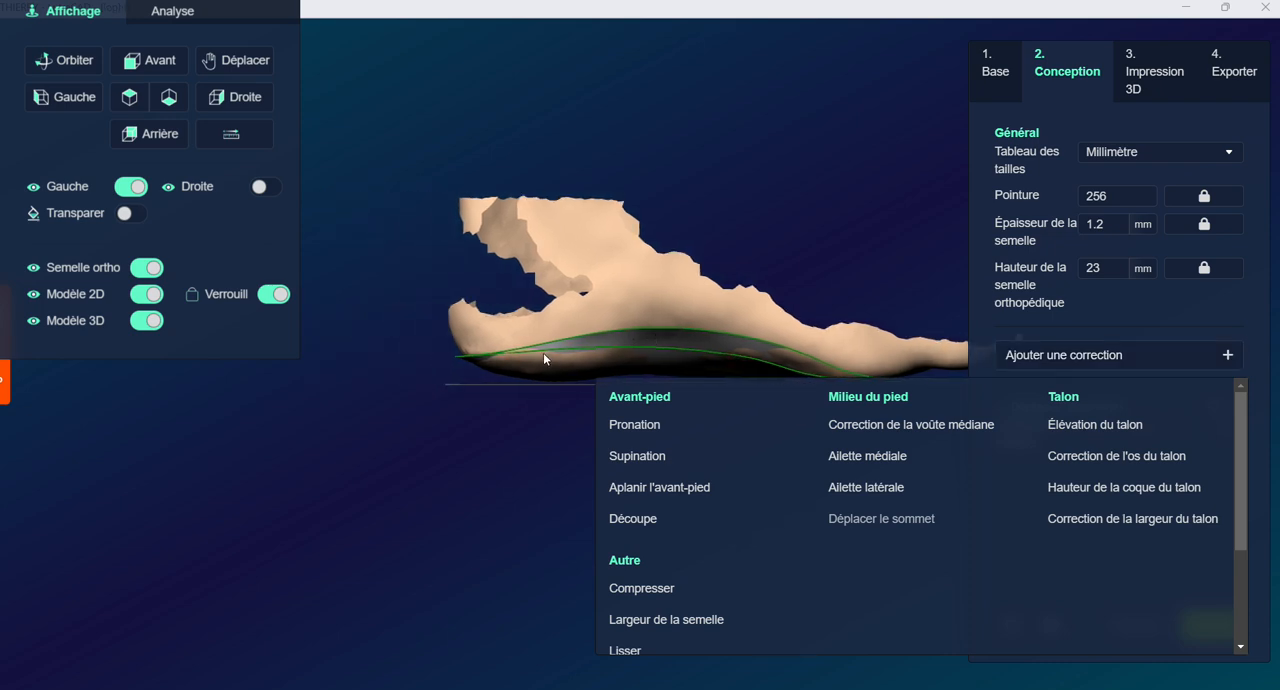
pyautogui.click(146, 322)
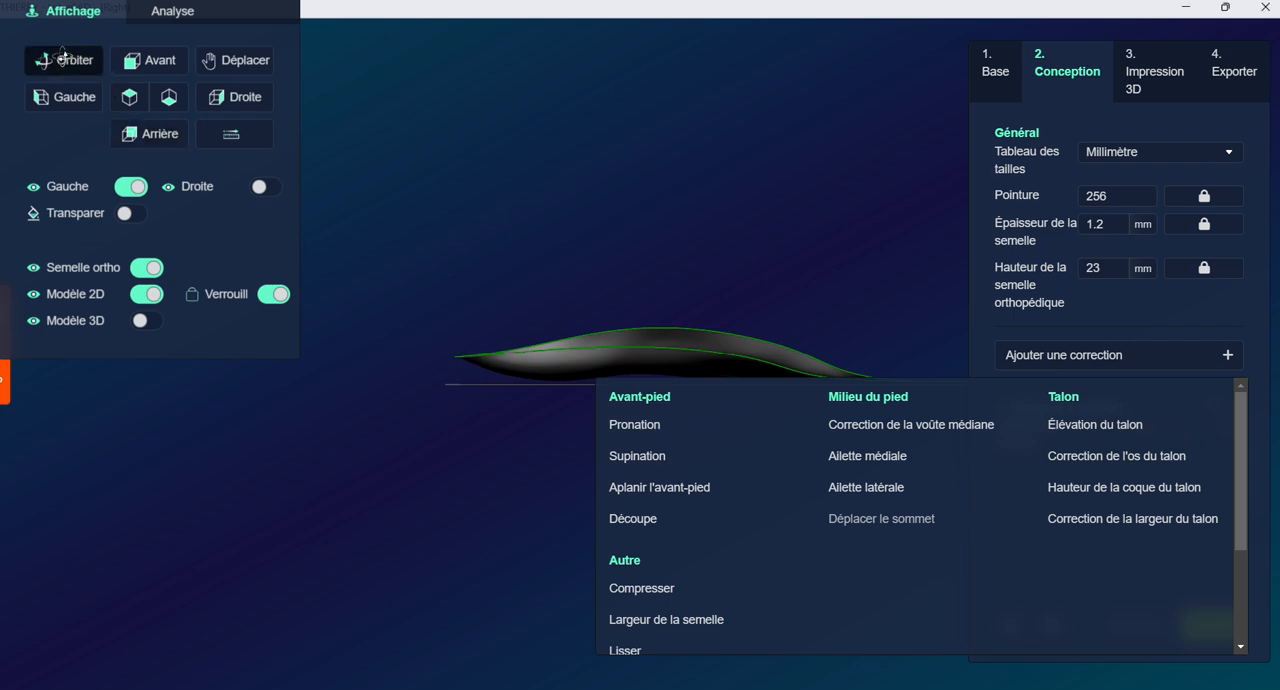
pyautogui.moveTo(536, 353); pyautogui.dragTo(585, 383)
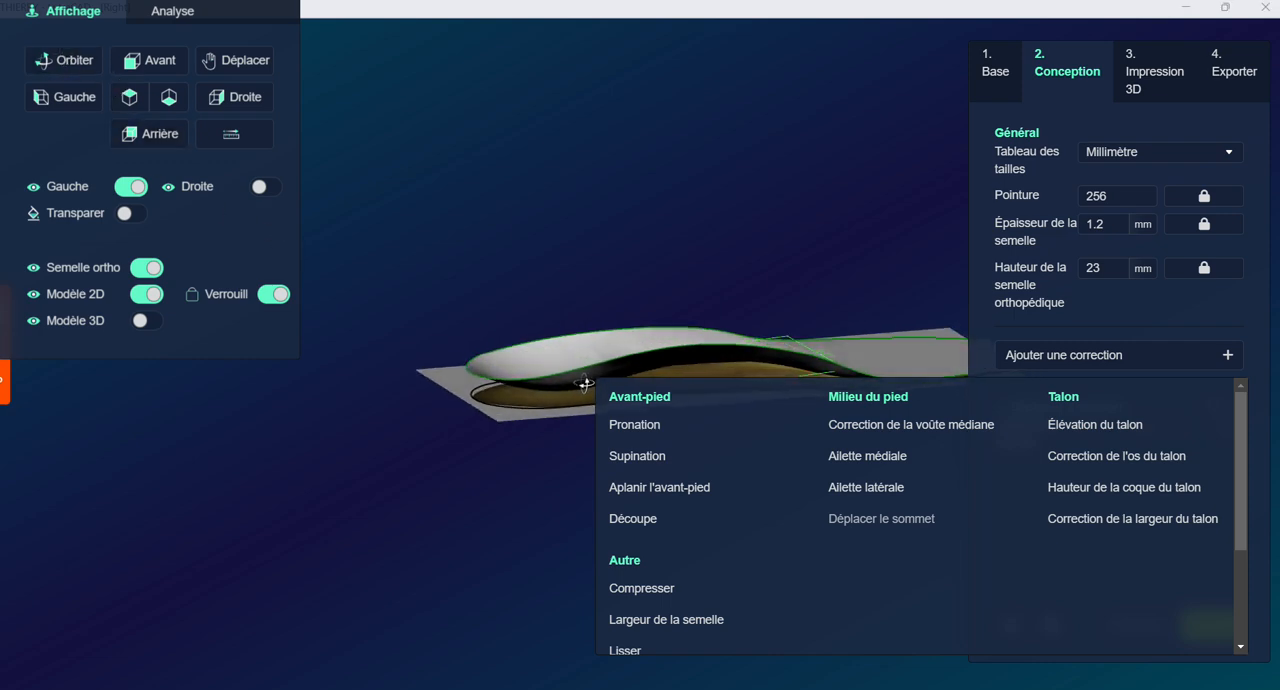
pyautogui.click(1098, 488)
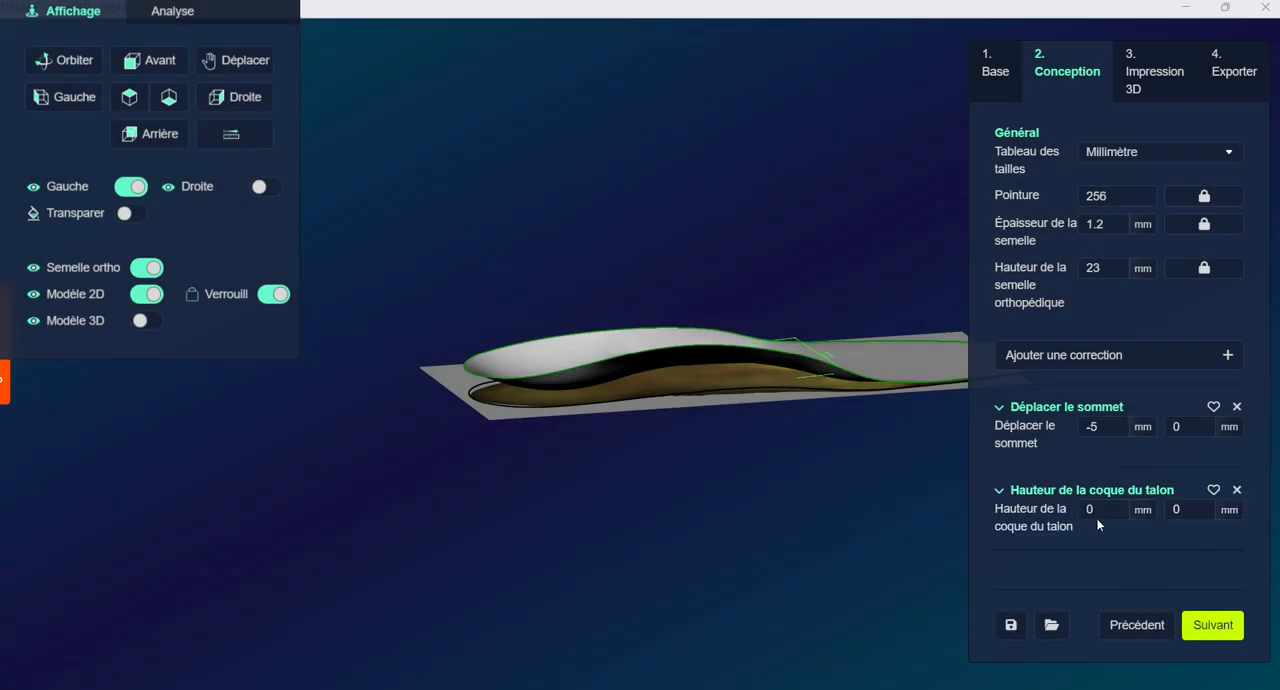
pyautogui.doubleClick(1098, 513)
pyautogui.write('5')
pyautogui.click(460, 393)
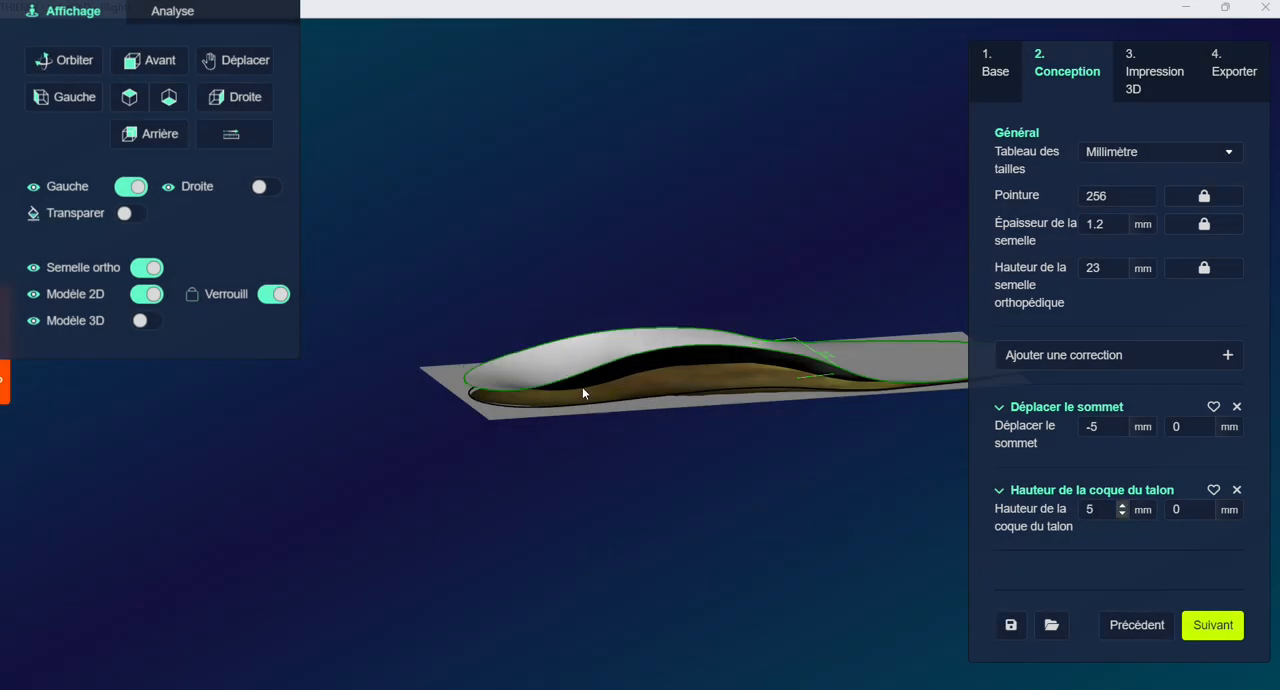
# Raise the left heel cup height correction to 15 mm and inspect the heel from an orbited view
pyautogui.click(64, 58)
pyautogui.moveTo(572, 391); pyautogui.dragTo(541, 378)
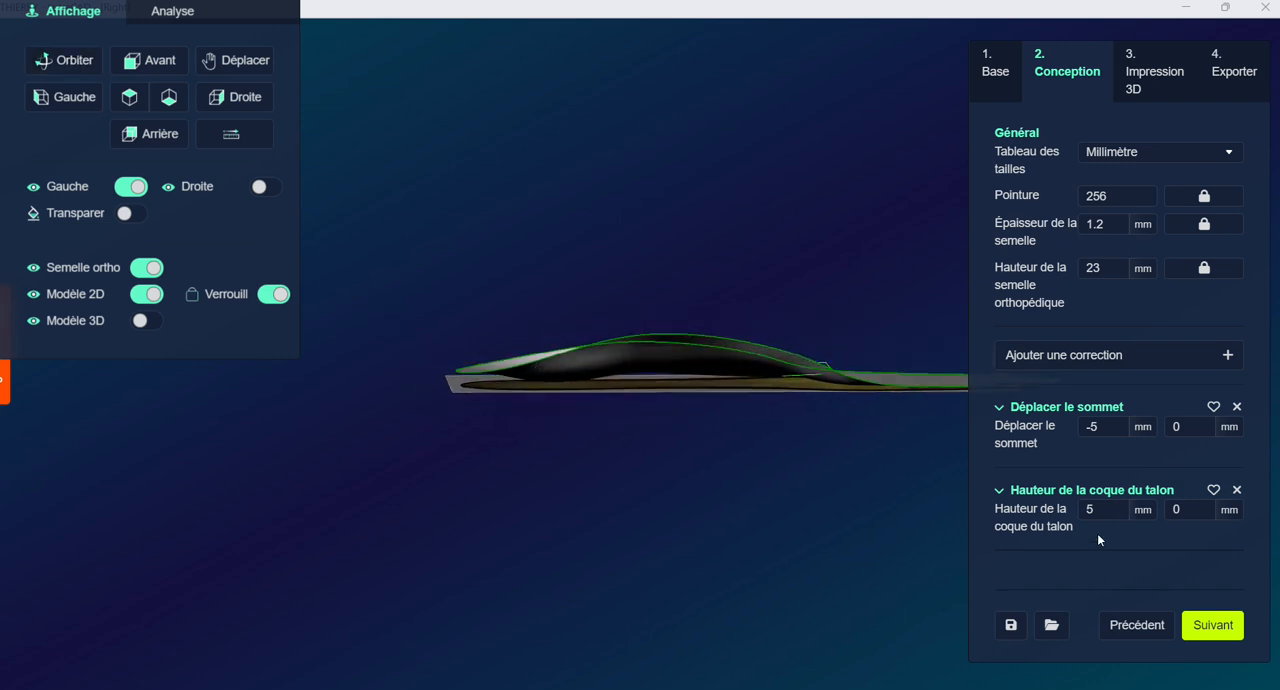
pyautogui.moveTo(1105, 509); pyautogui.dragTo(1022, 514)
pyautogui.write('15')
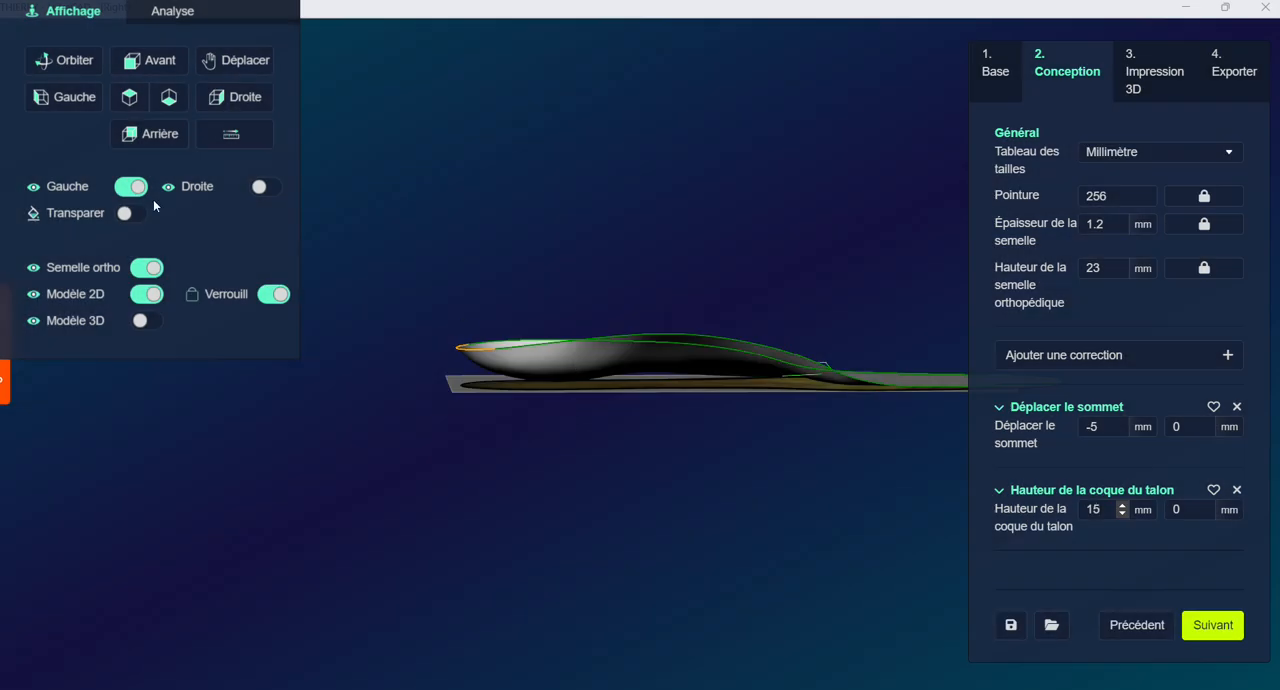
pyautogui.click(64, 61)
pyautogui.moveTo(498, 368)
pyautogui.mouseDown()
pyautogui.moveTo(654, 409)
pyautogui.moveTo(694, 357)
pyautogui.moveTo(741, 367)
pyautogui.moveTo(660, 340)
pyautogui.moveTo(513, 380)
pyautogui.mouseUp()
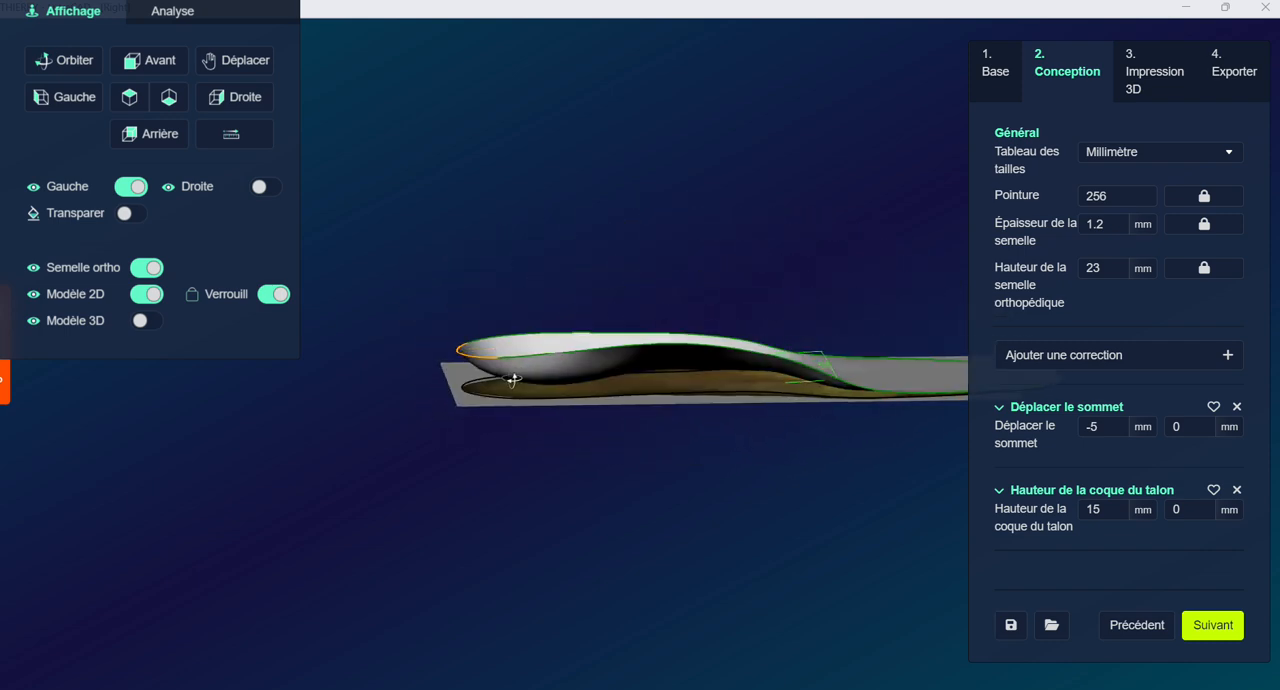
# Add a Correction de la voûte médiane and set its left value to 5 mm while viewing the insole from the right side
pyautogui.click(1069, 358)
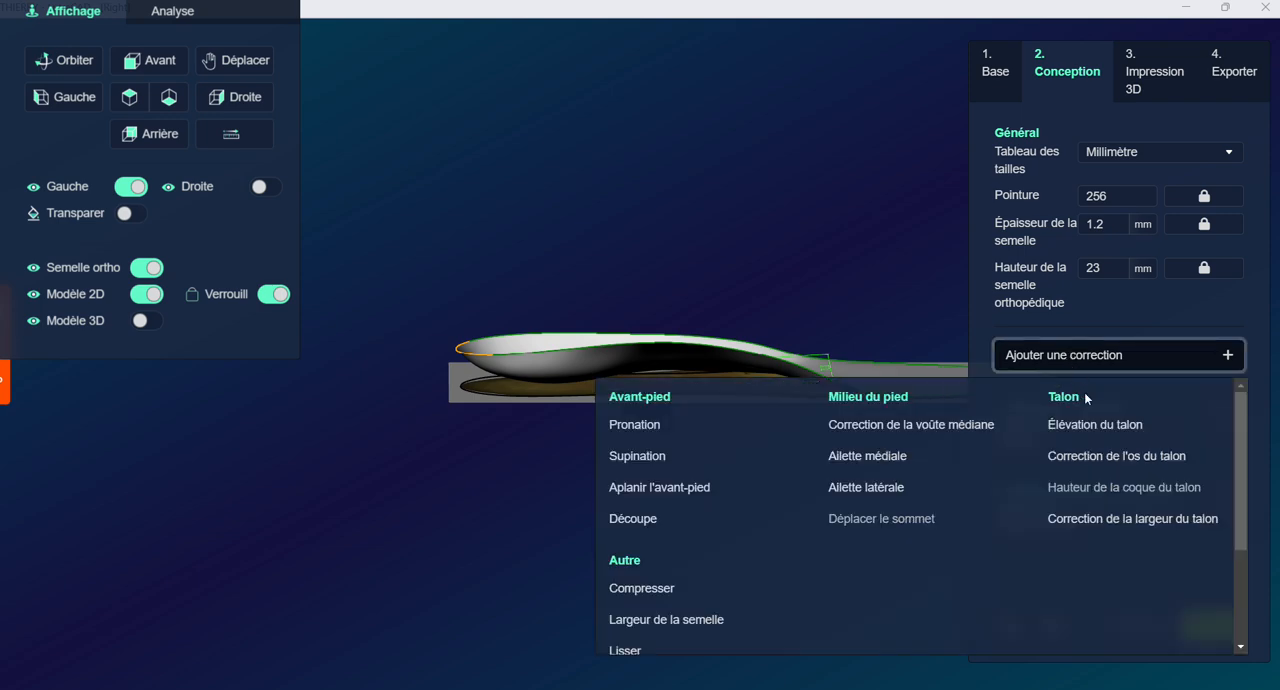
pyautogui.click(958, 425)
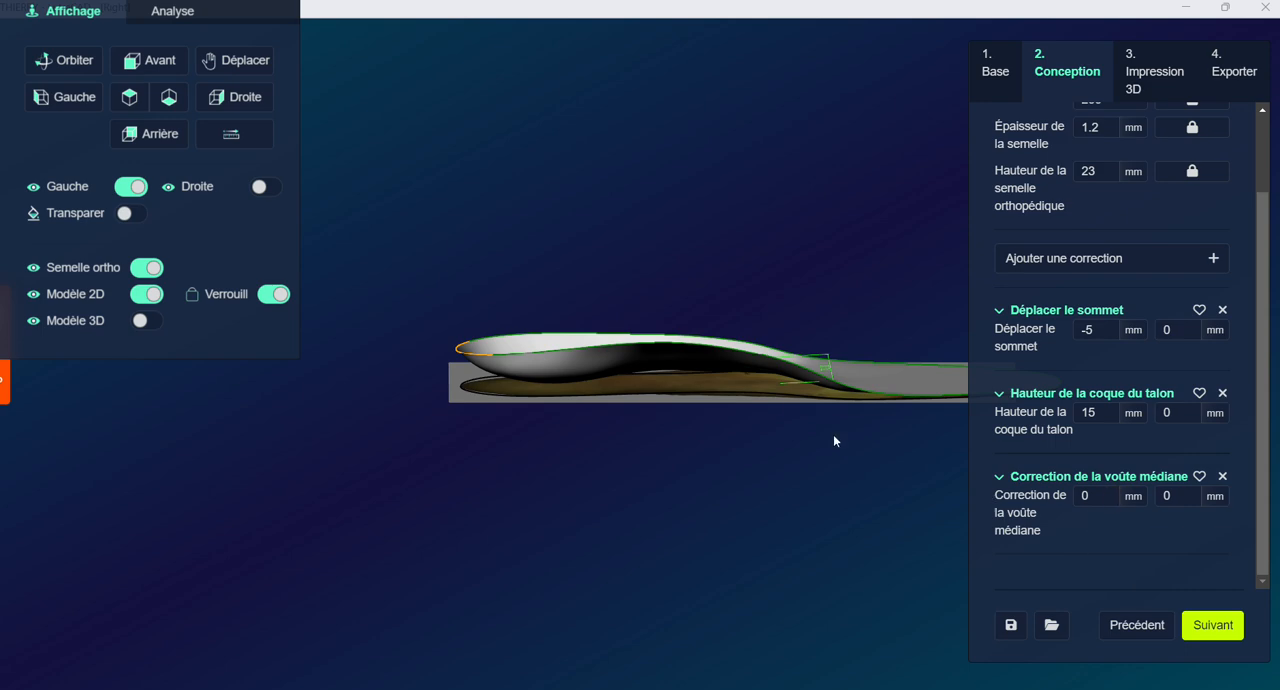
pyautogui.click(243, 97)
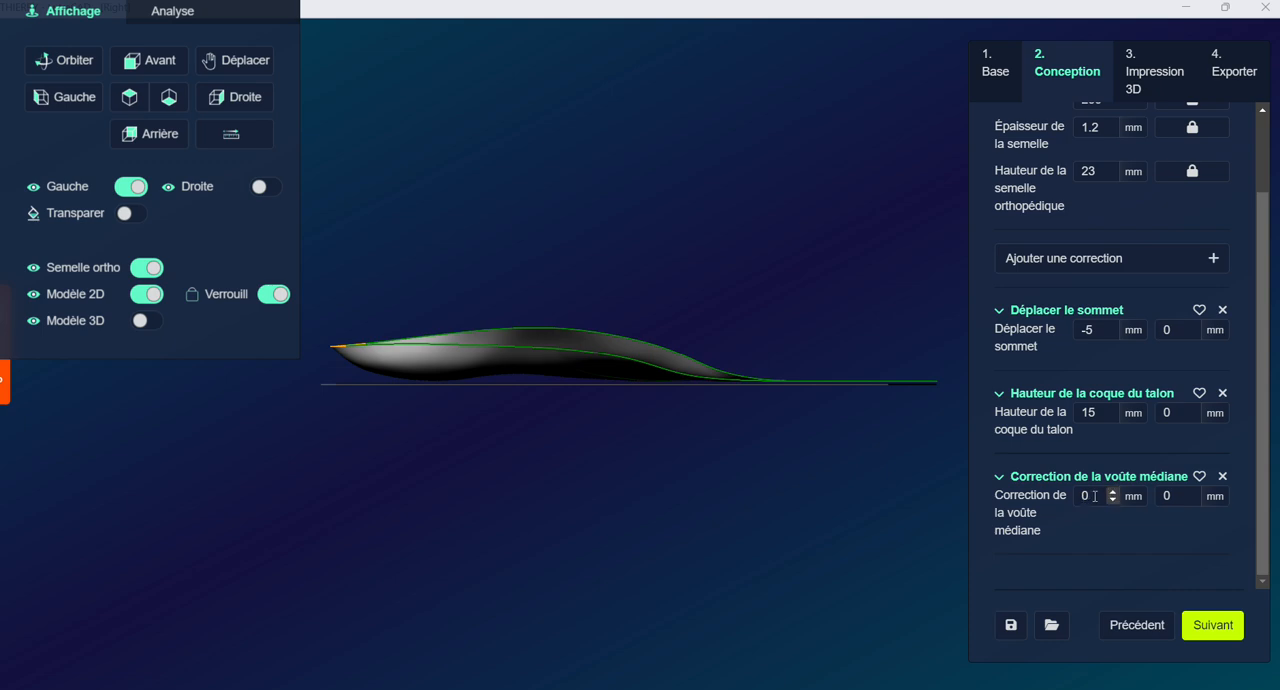
pyautogui.moveTo(1095, 497); pyautogui.dragTo(1036, 499)
pyautogui.write('5')
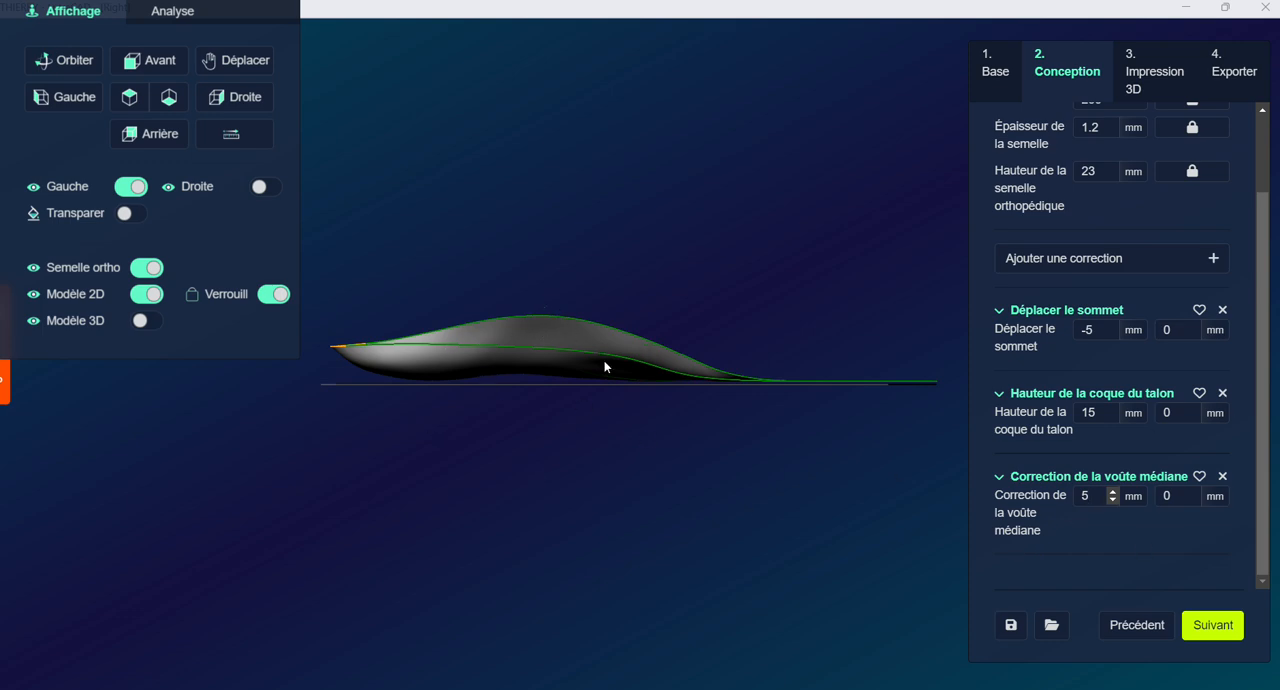
# Adjust the left generated insole's cut line with Ajuster la ligne de coupe, lowering its edge along the medial arch, and apply the change
pyautogui.click(548, 335)
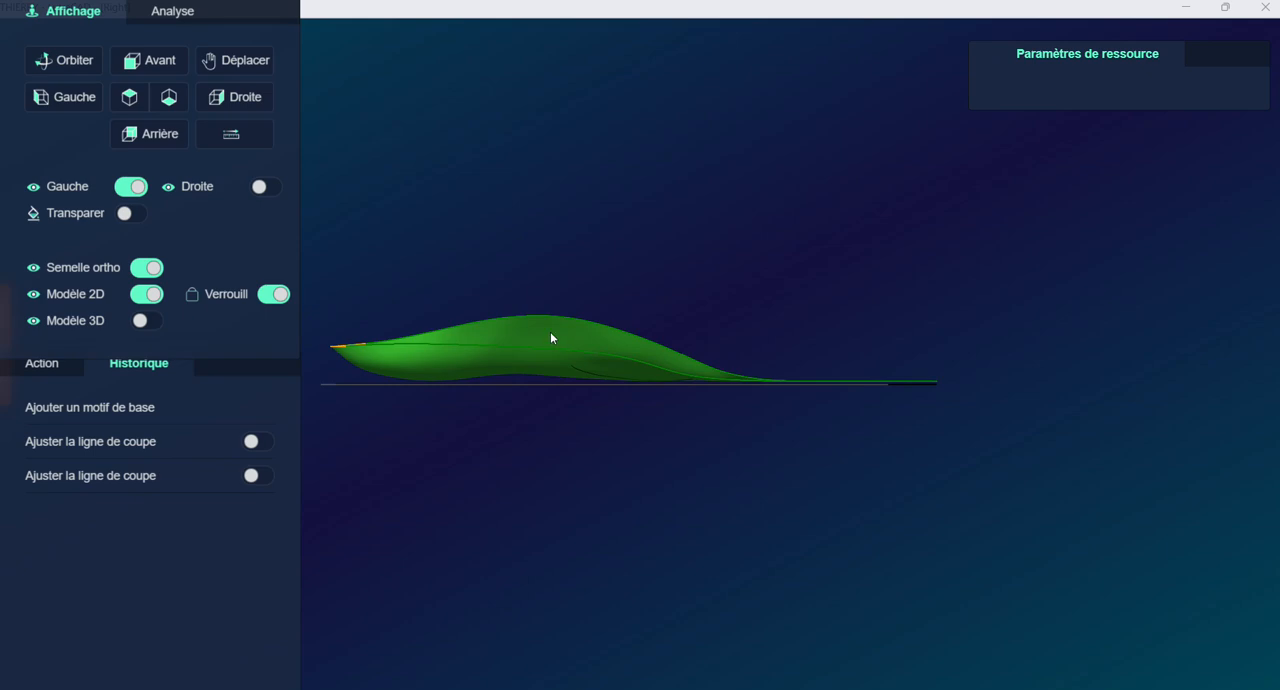
pyautogui.click(40, 365)
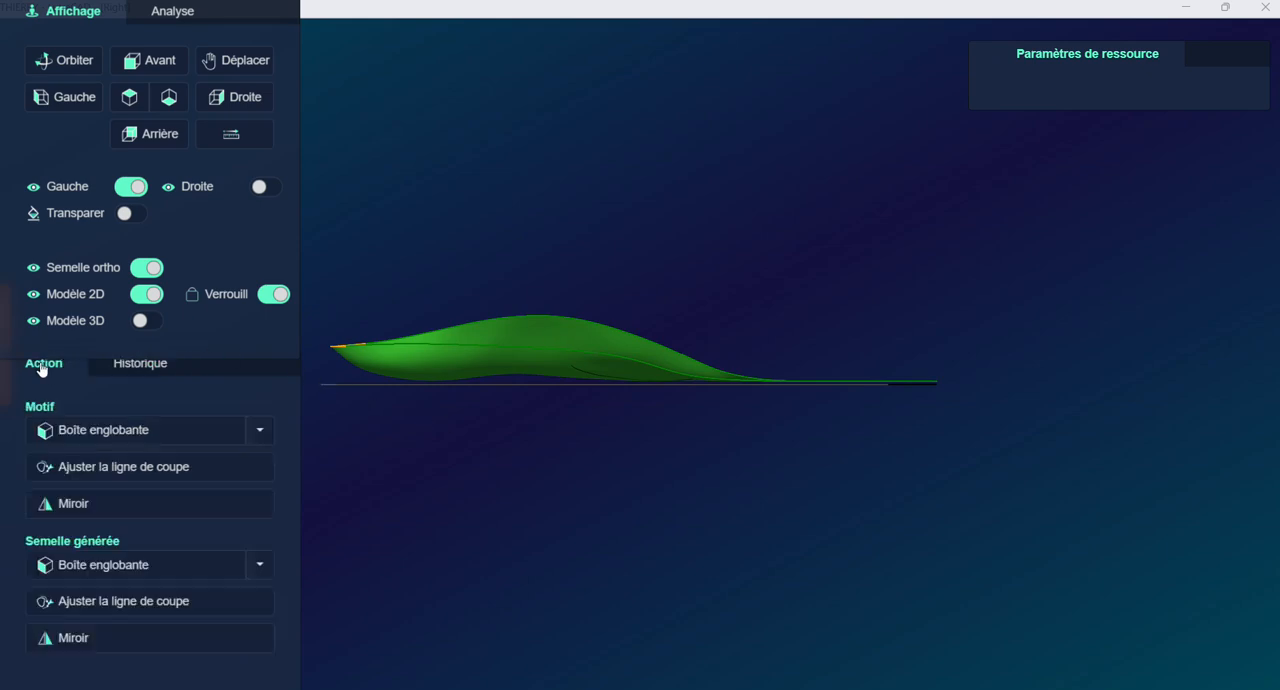
pyautogui.click(93, 604)
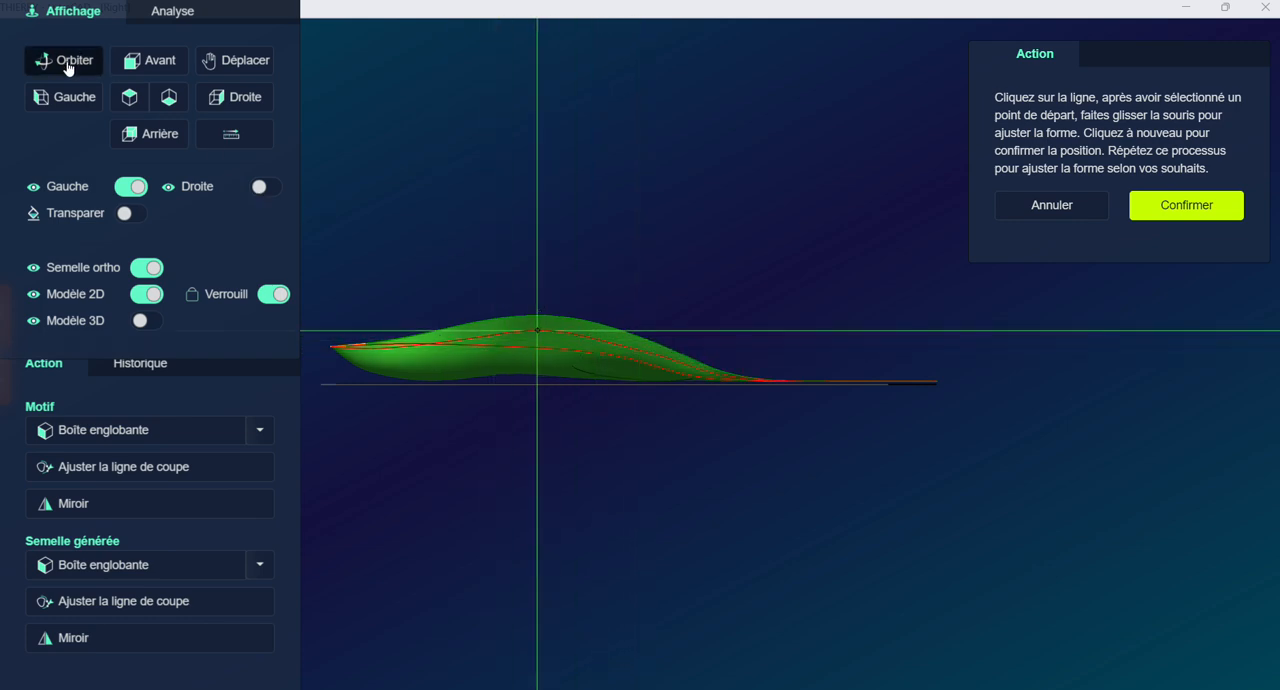
pyautogui.moveTo(459, 331); pyautogui.dragTo(670, 347)
pyautogui.click(654, 371)
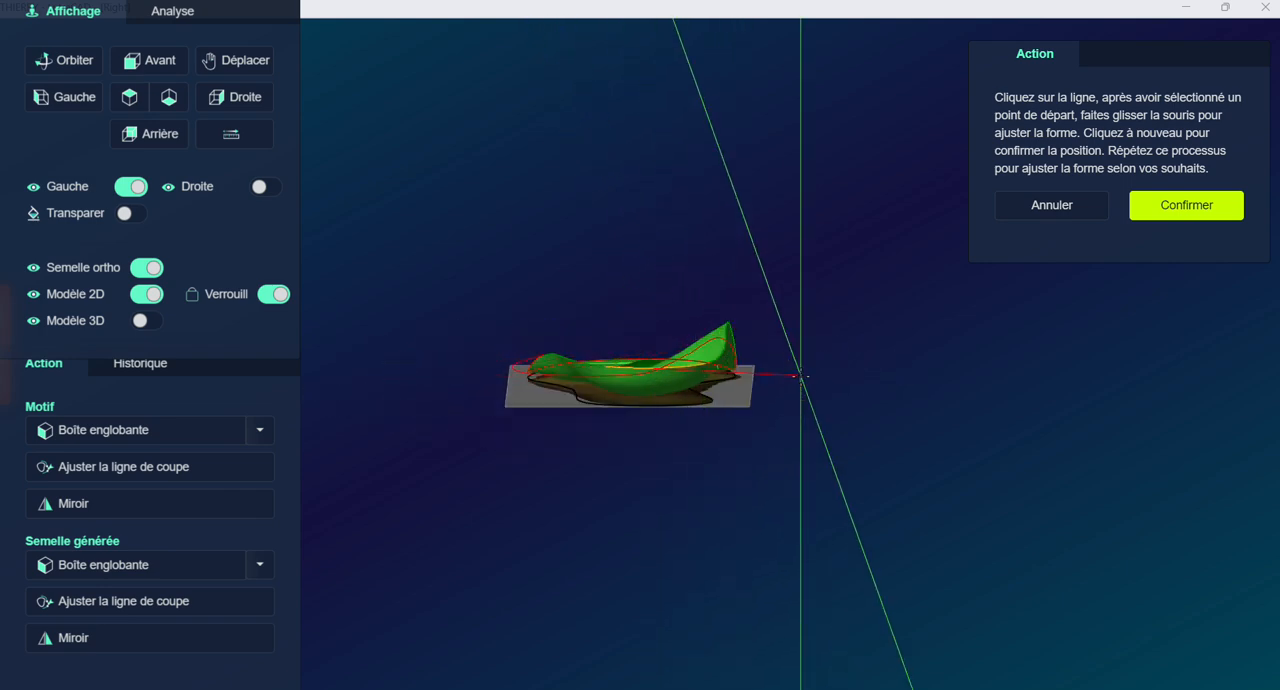
pyautogui.click(866, 367)
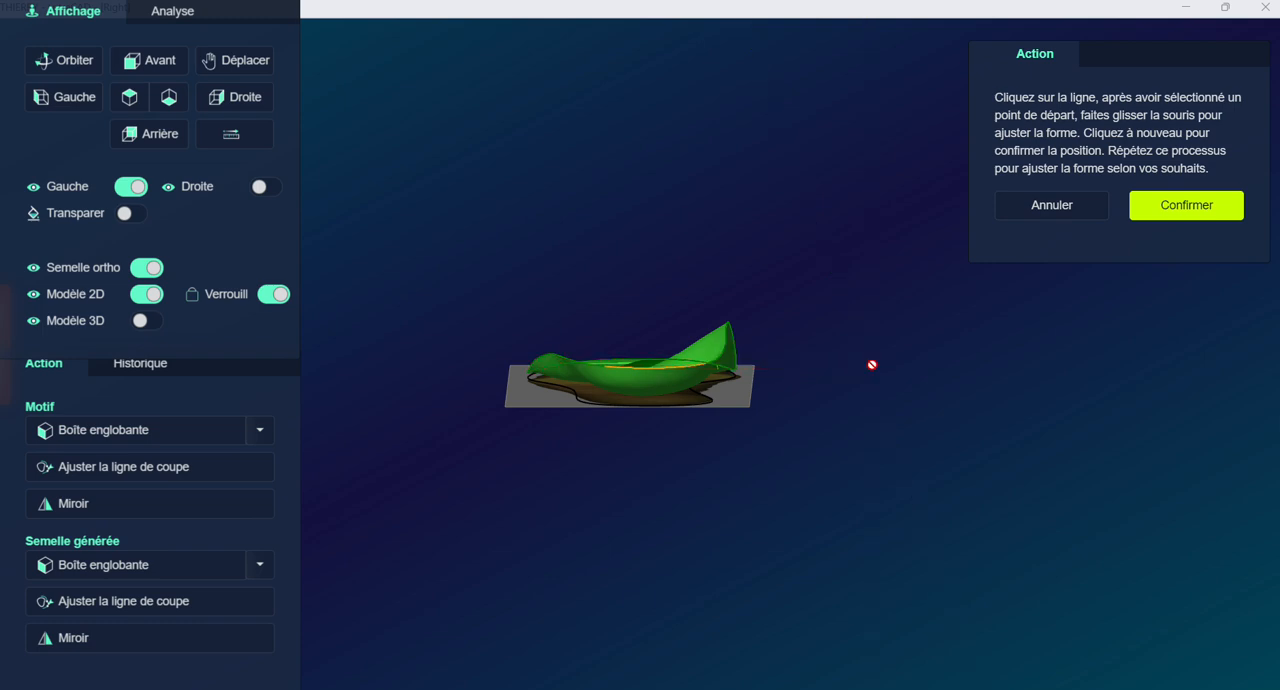
pyautogui.click(1185, 205)
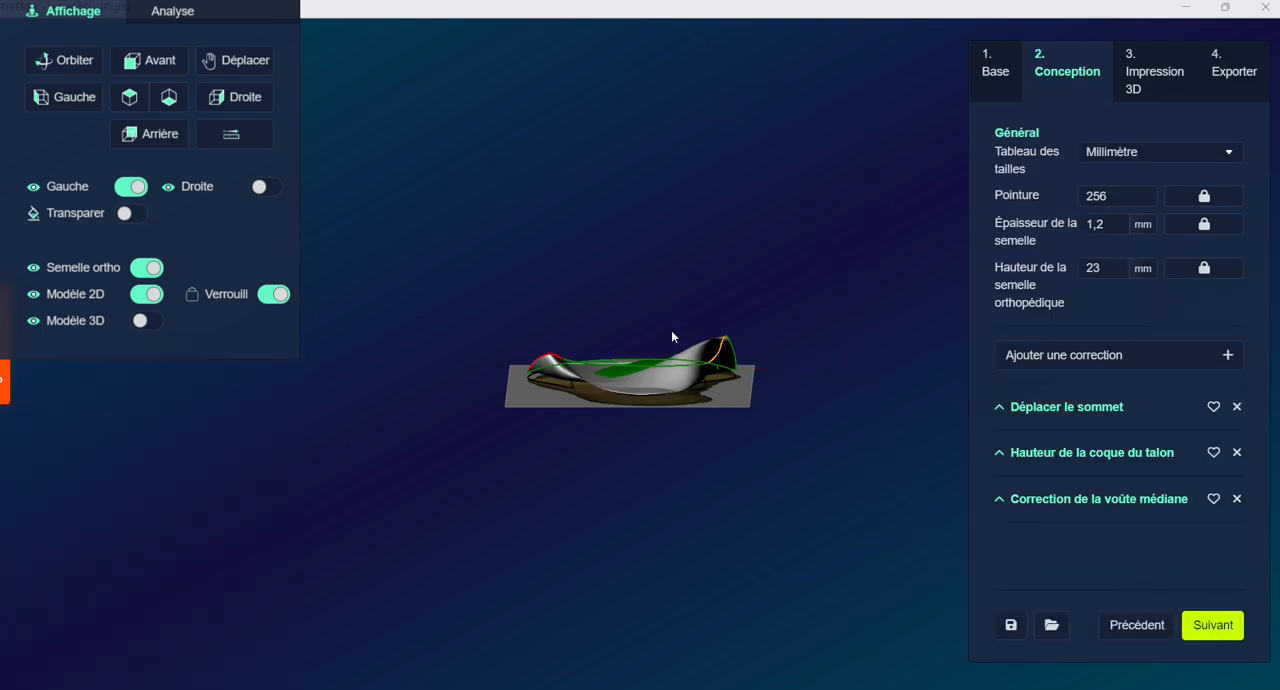